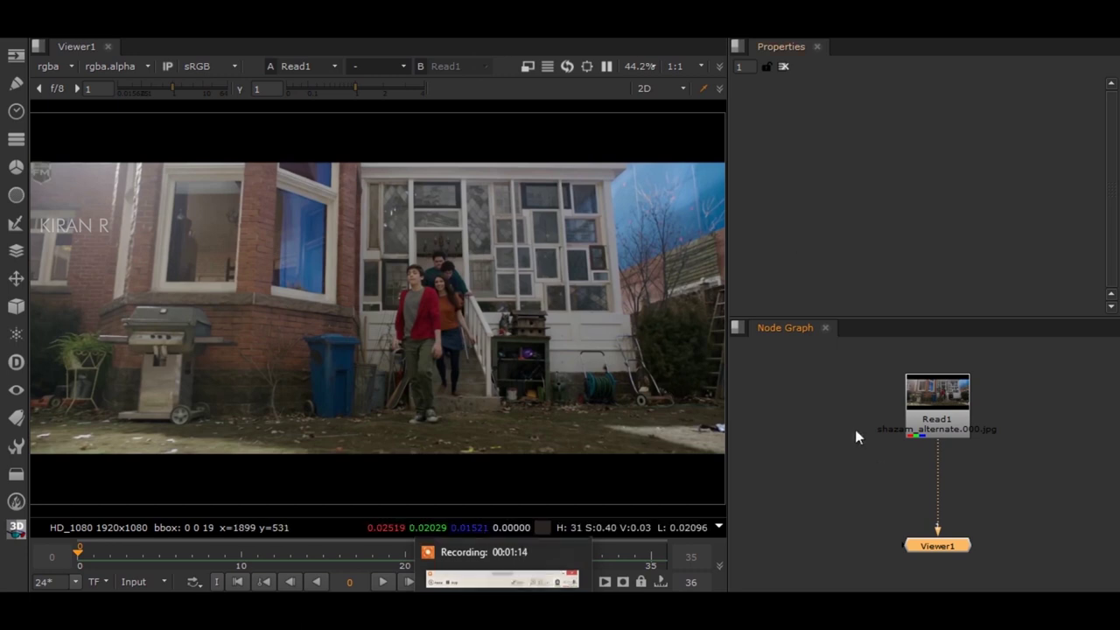
# Play through the plate, return to the first frame, and space Read1 and Viewer1 apart.
pyautogui.click(827, 428)
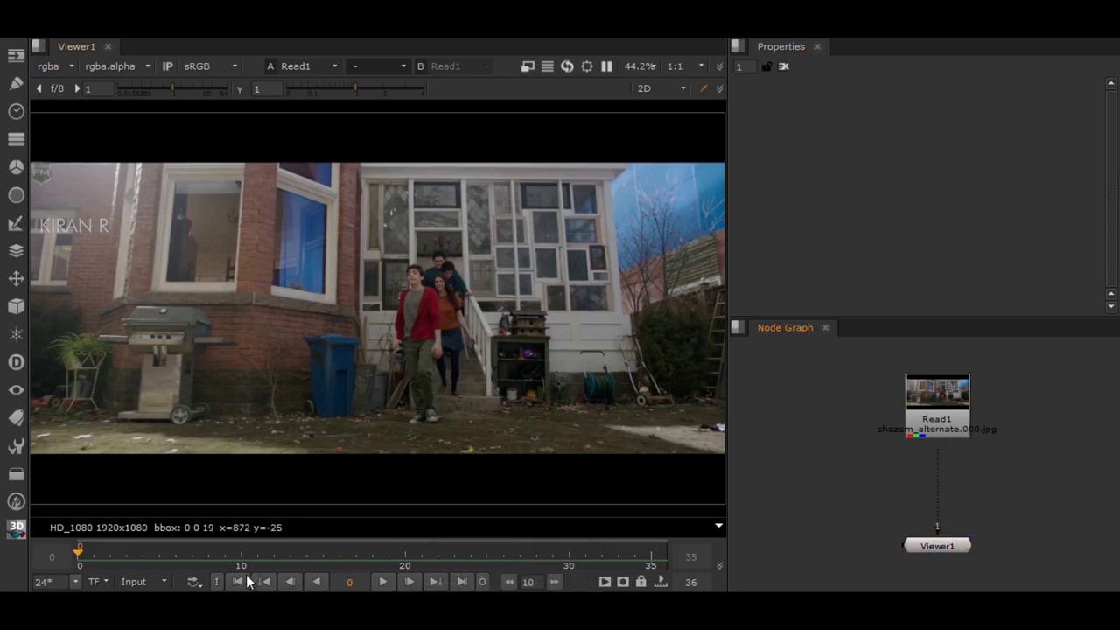
pyautogui.click(383, 582)
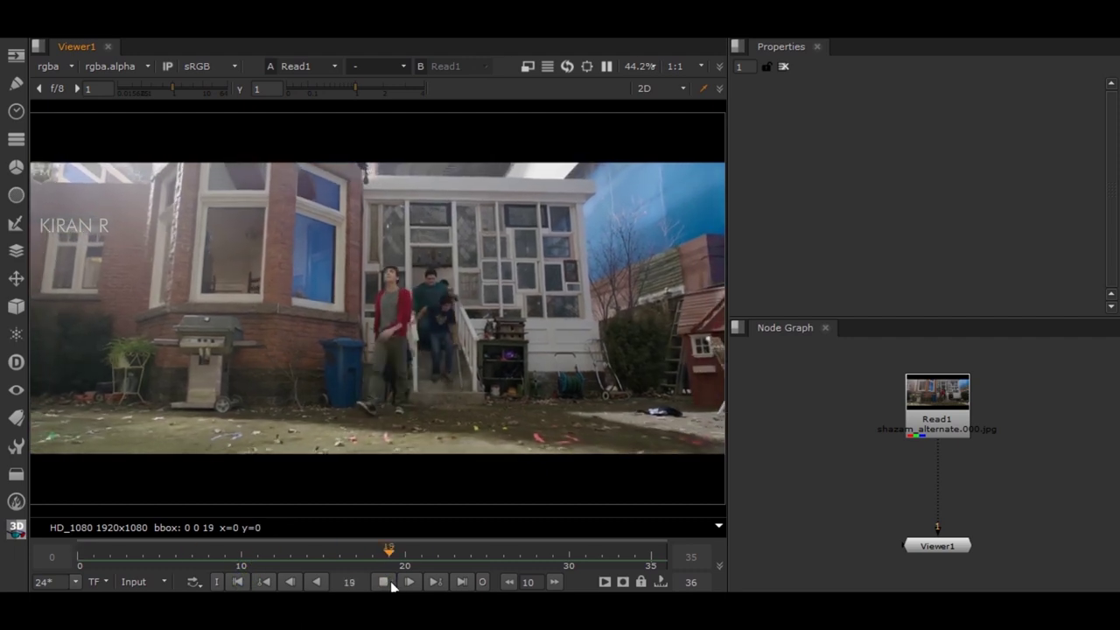
pyautogui.click(382, 582)
pyautogui.click(238, 581)
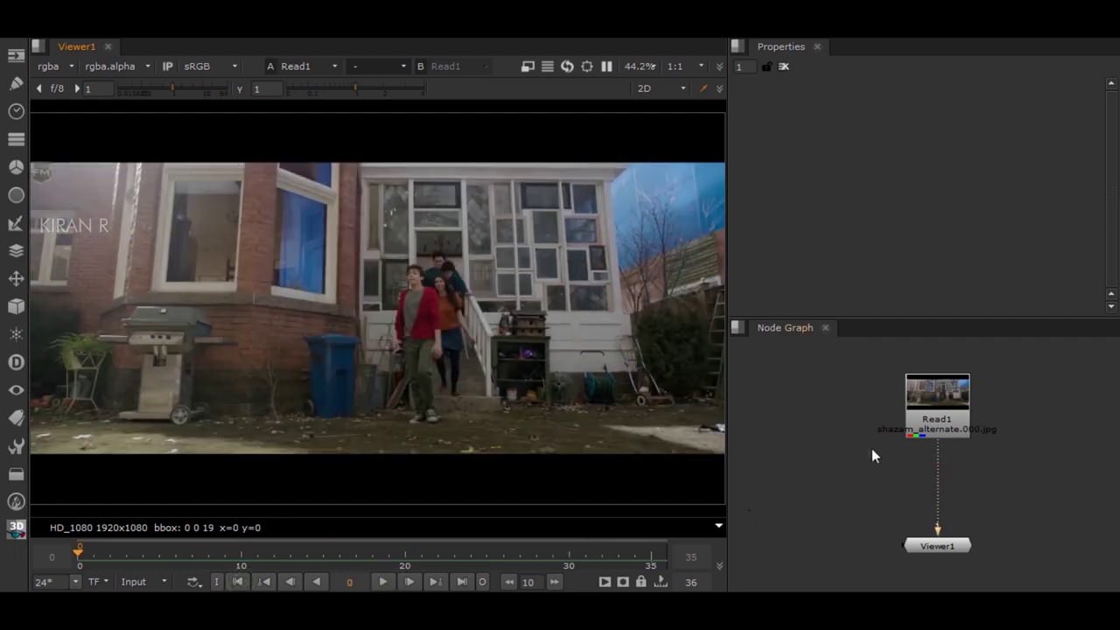
pyautogui.moveTo(931, 412)
pyautogui.mouseDown()
pyautogui.moveTo(931, 388)
pyautogui.moveTo(930, 416)
pyautogui.mouseUp()
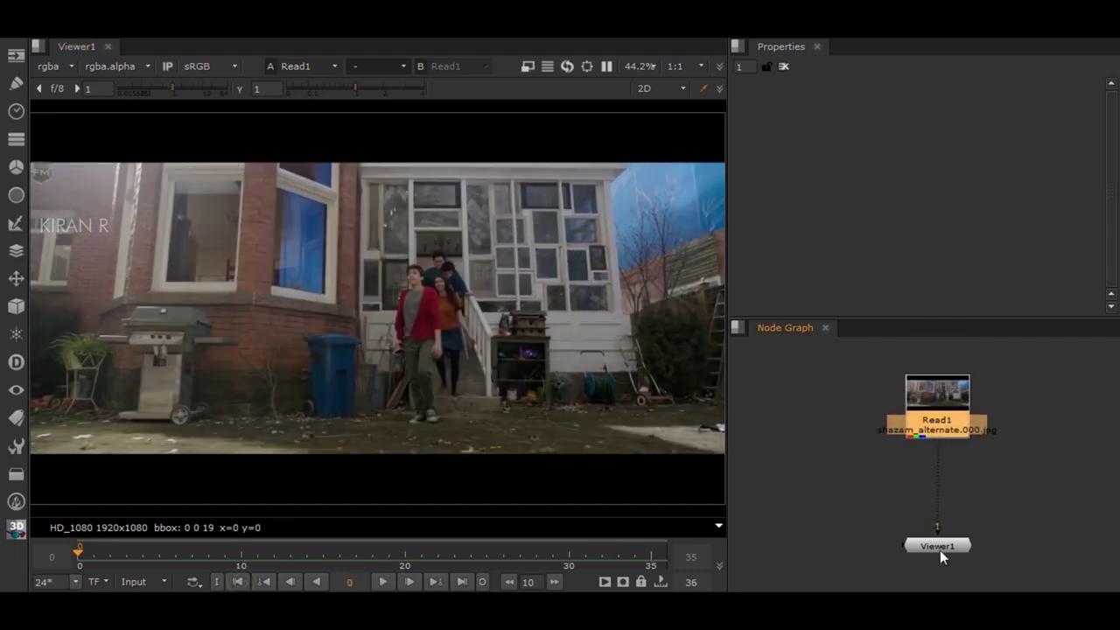
pyautogui.moveTo(940, 550)
pyautogui.mouseDown()
pyautogui.moveTo(940, 570)
pyautogui.moveTo(944, 560)
pyautogui.mouseUp()
pyautogui.scroll(-3, 893, 467)
pyautogui.scroll(3, 893, 466)
# Insert a LensDistortion node under Read1 and show its Image Analysis settings.
pyautogui.click(910, 391)
pyautogui.press('Tab')
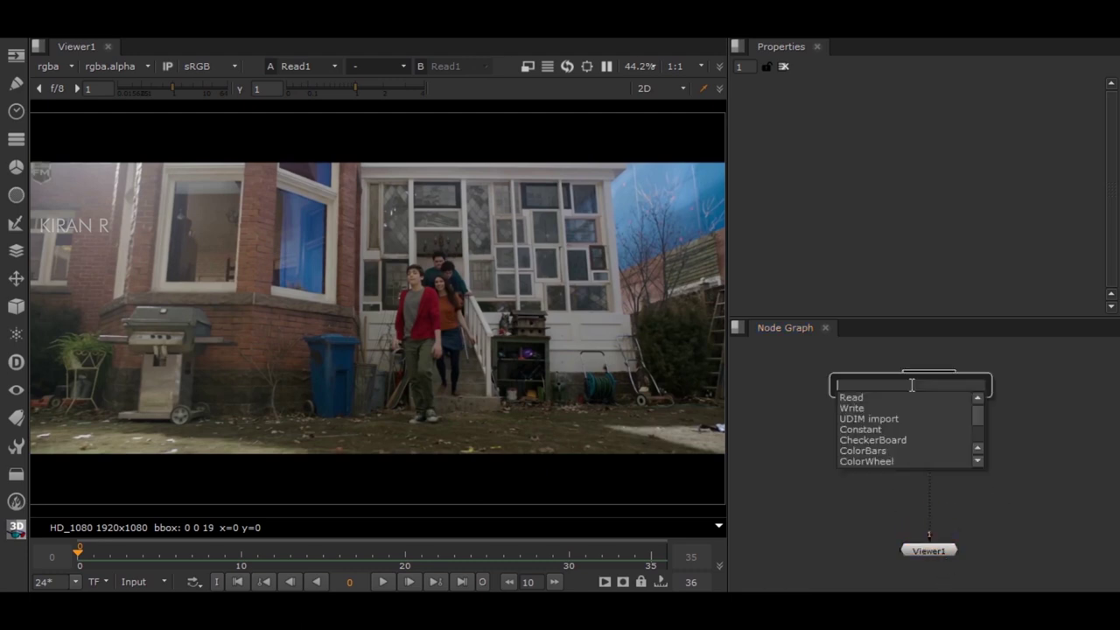
pyautogui.write('len')
pyautogui.press('Return')
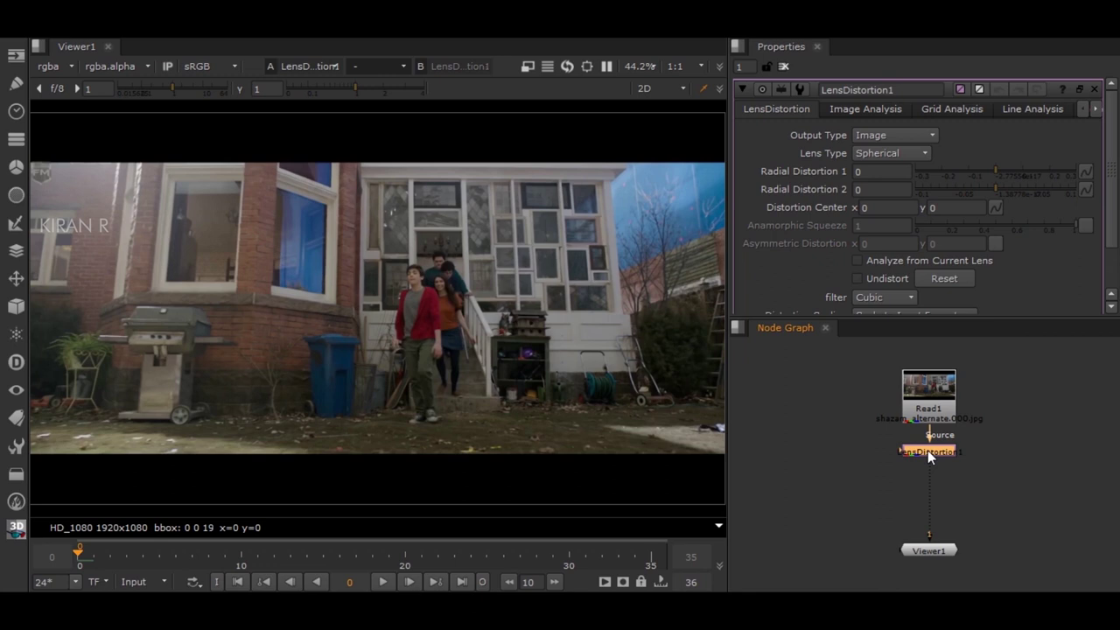
pyautogui.moveTo(910, 450)
pyautogui.mouseDown()
pyautogui.moveTo(957, 482)
pyautogui.moveTo(908, 463)
pyautogui.moveTo(912, 452)
pyautogui.mouseUp()
pyautogui.click(1012, 474)
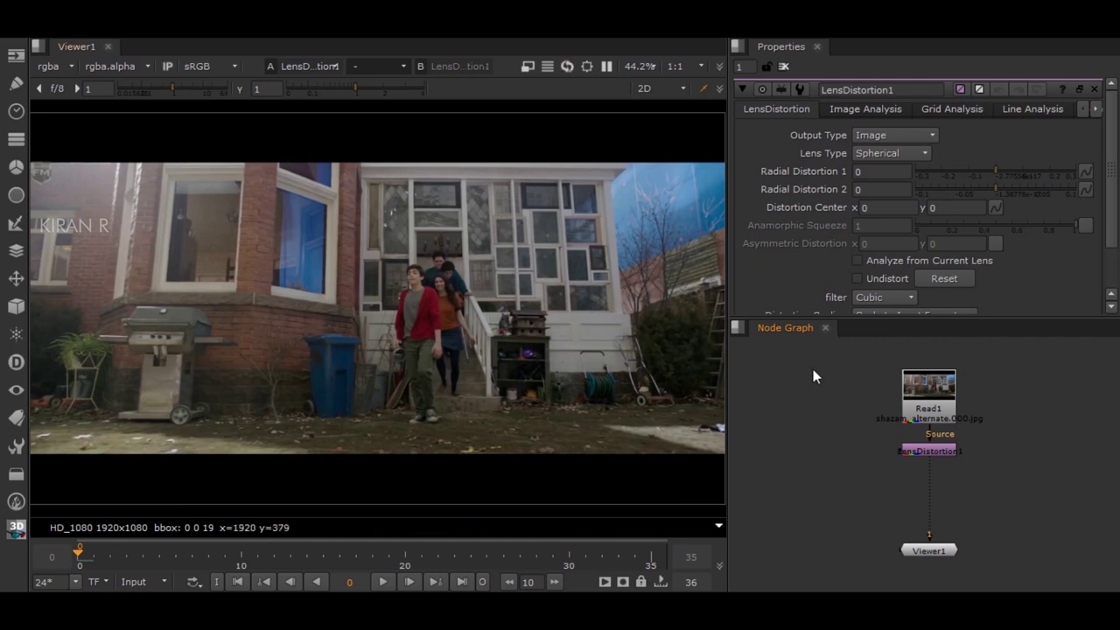
pyautogui.scroll(-1, 935, 481)
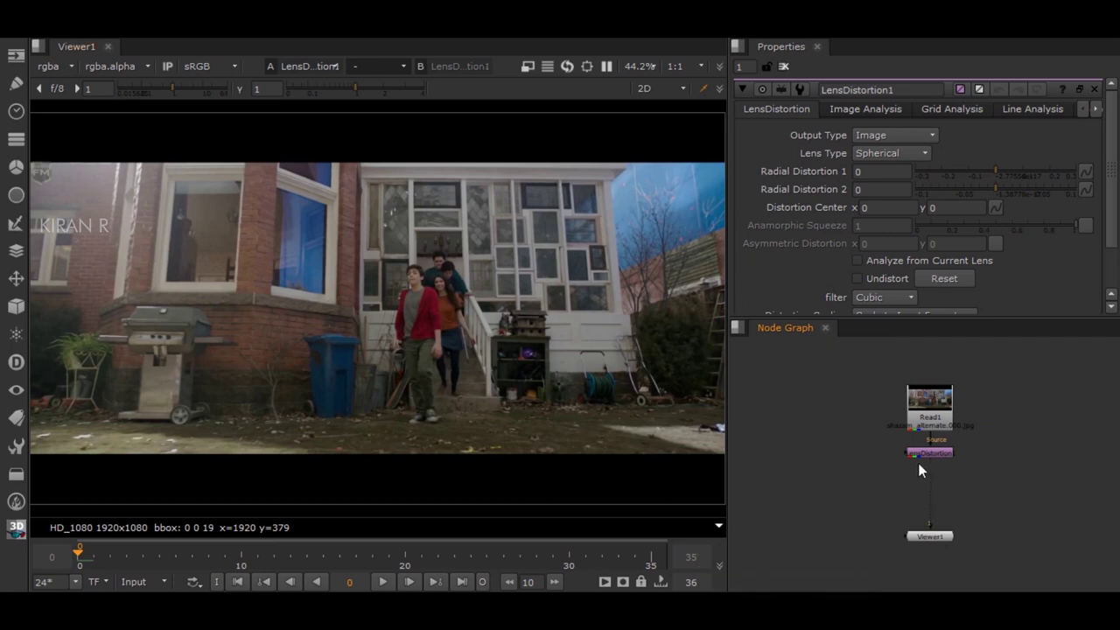
pyautogui.click(855, 110)
# Set a custom analysis range of 0–35 and Feature Overlay to Features and Tracks.
pyautogui.click(878, 153)
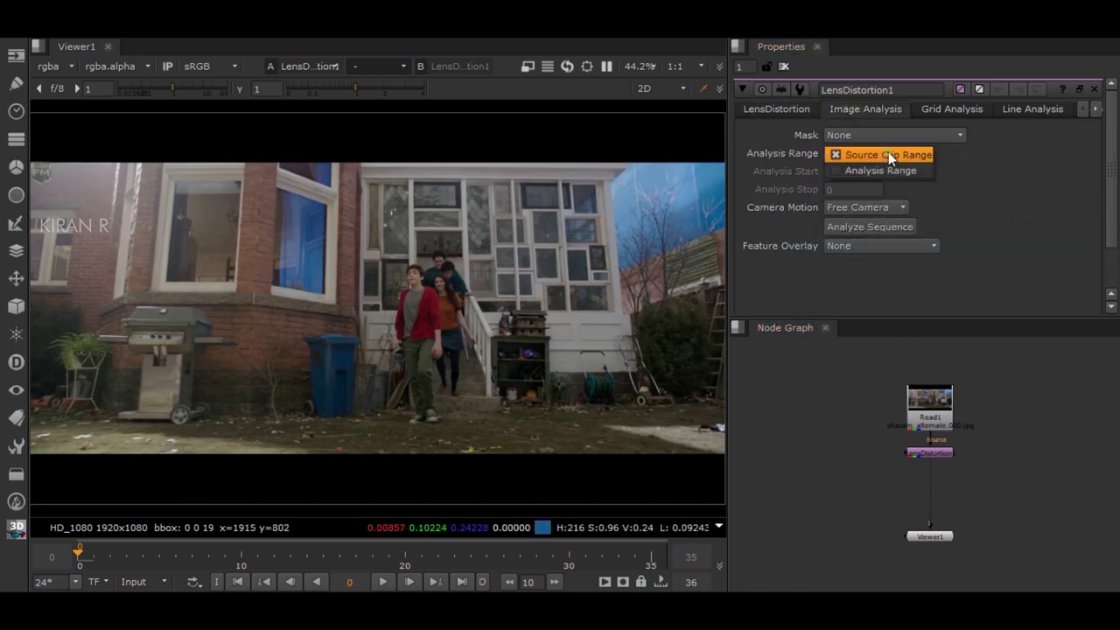
pyautogui.click(879, 167)
pyautogui.click(855, 190)
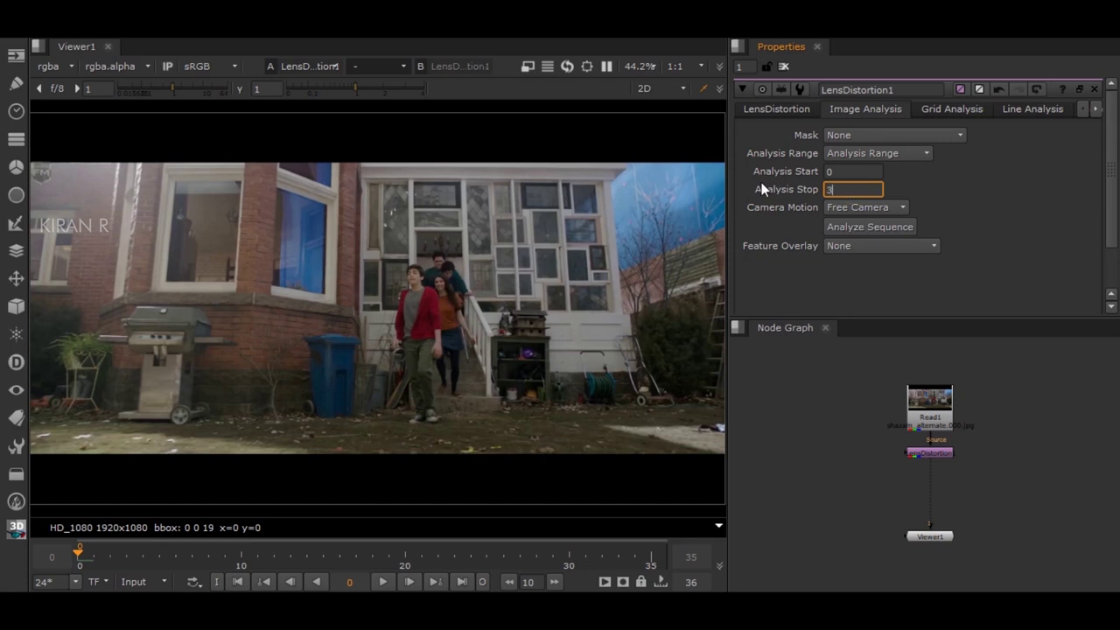
pyautogui.write('35')
pyautogui.click(1020, 224)
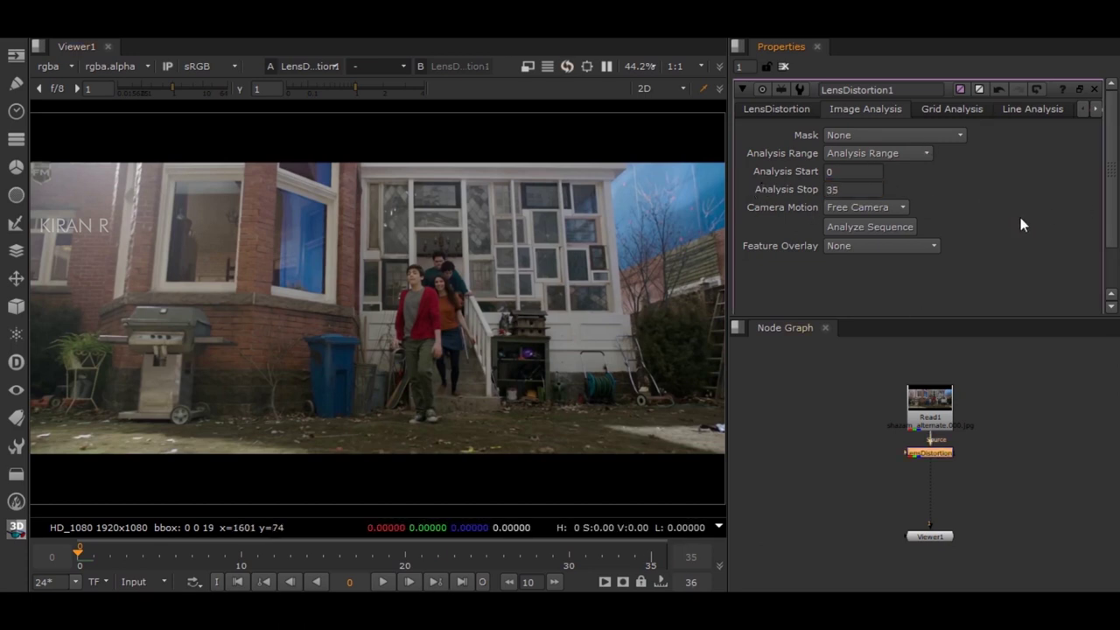
pyautogui.click(895, 245)
pyautogui.click(884, 278)
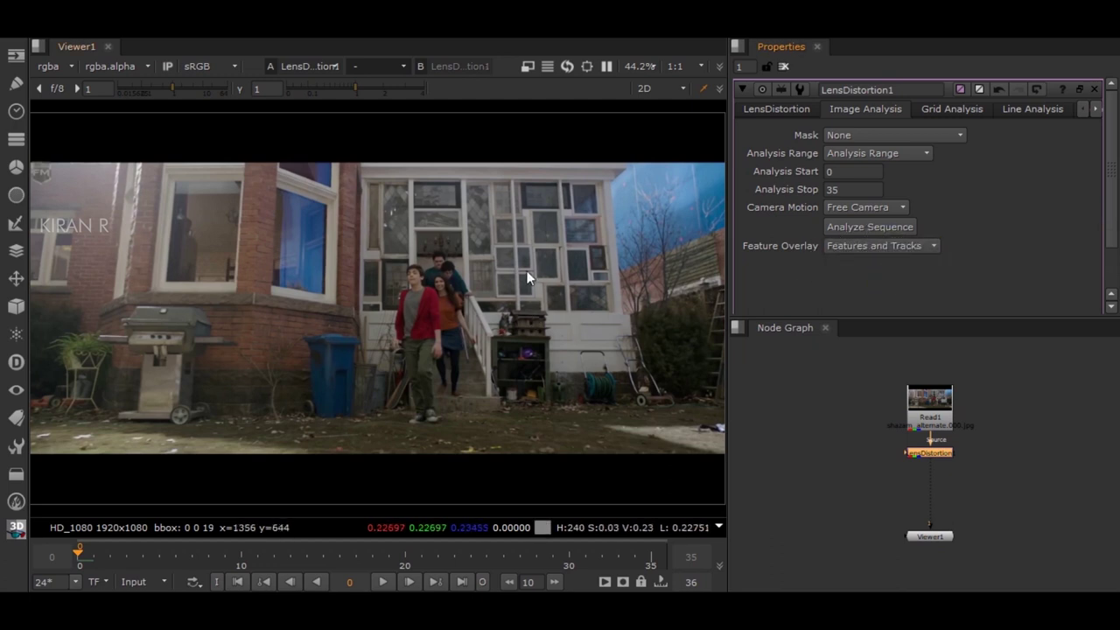
# Run Analyze Sequence, play back the tracked features, then close LensDistortion1's settings.
pyautogui.click(893, 229)
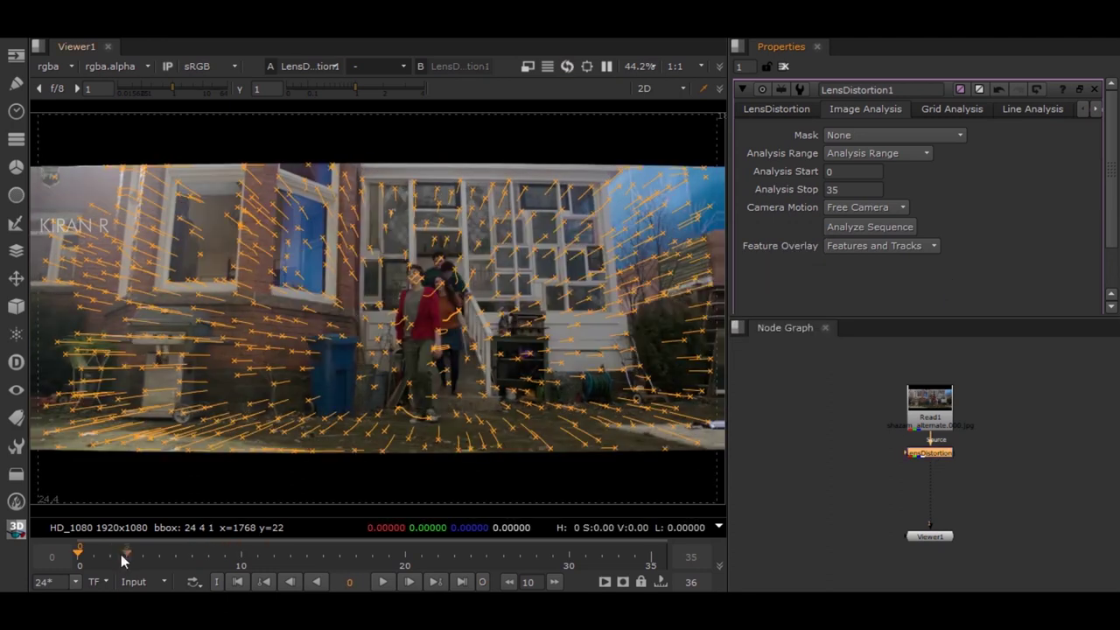
pyautogui.press('l')
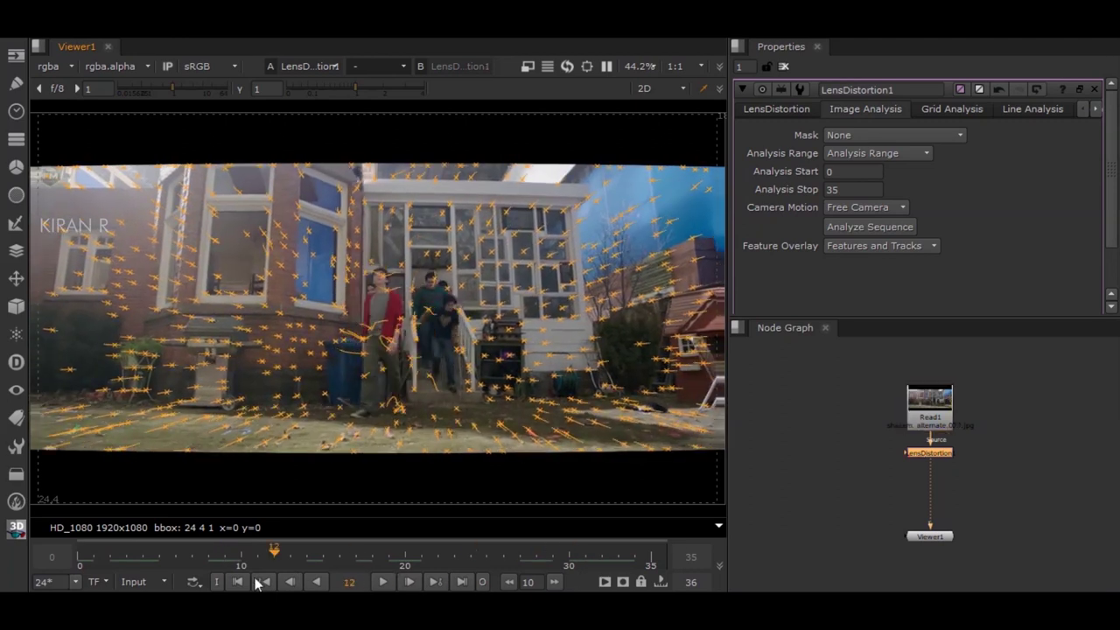
pyautogui.click(1012, 382)
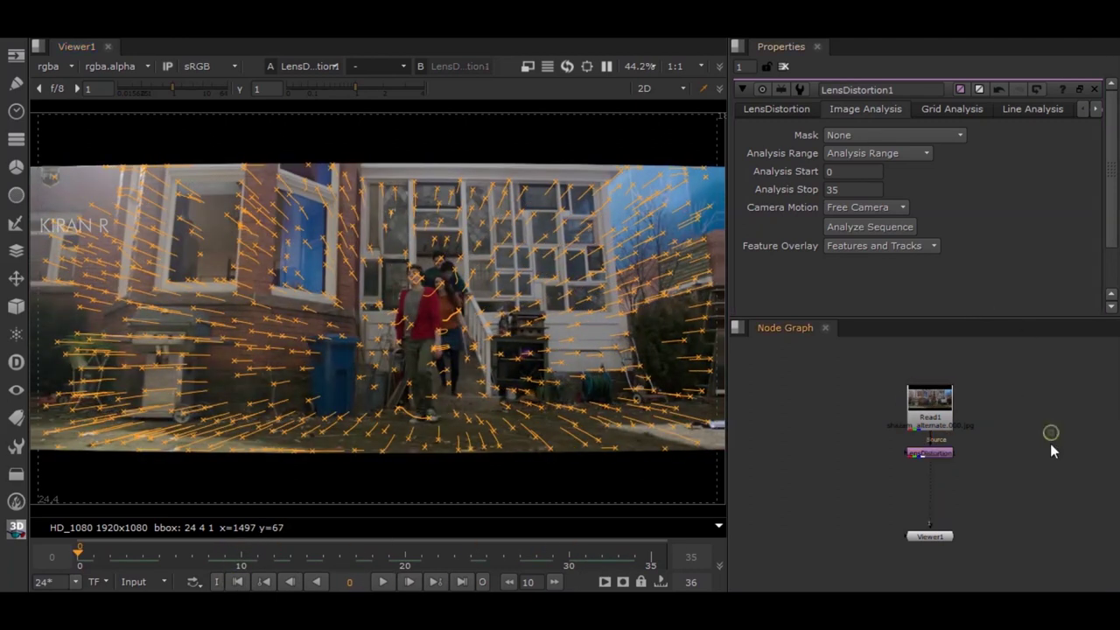
pyautogui.click(1094, 89)
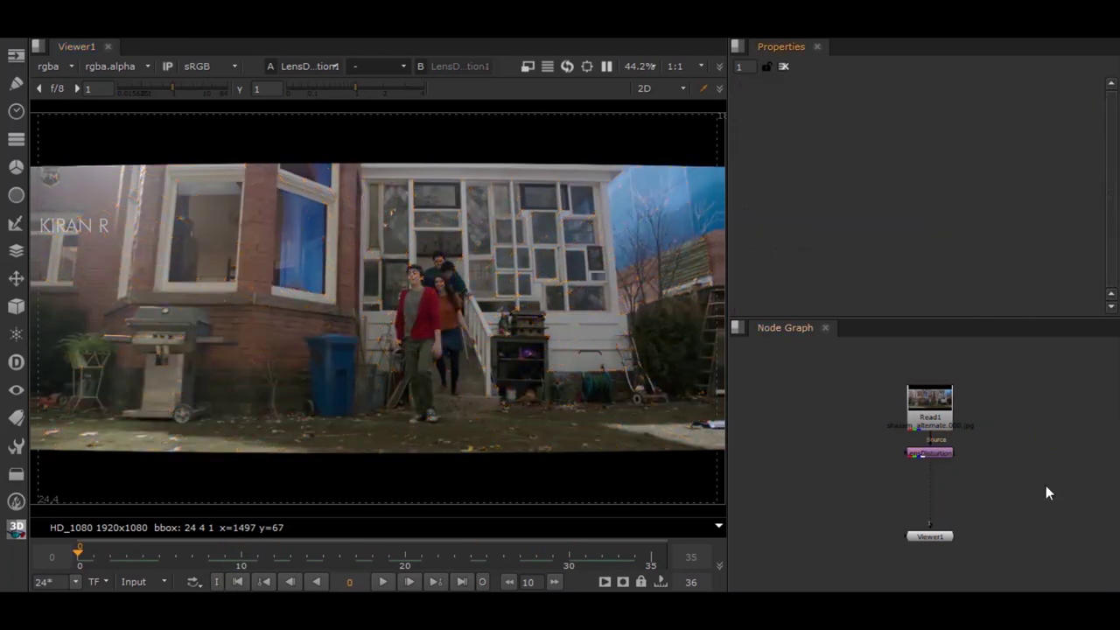
pyautogui.click(937, 453)
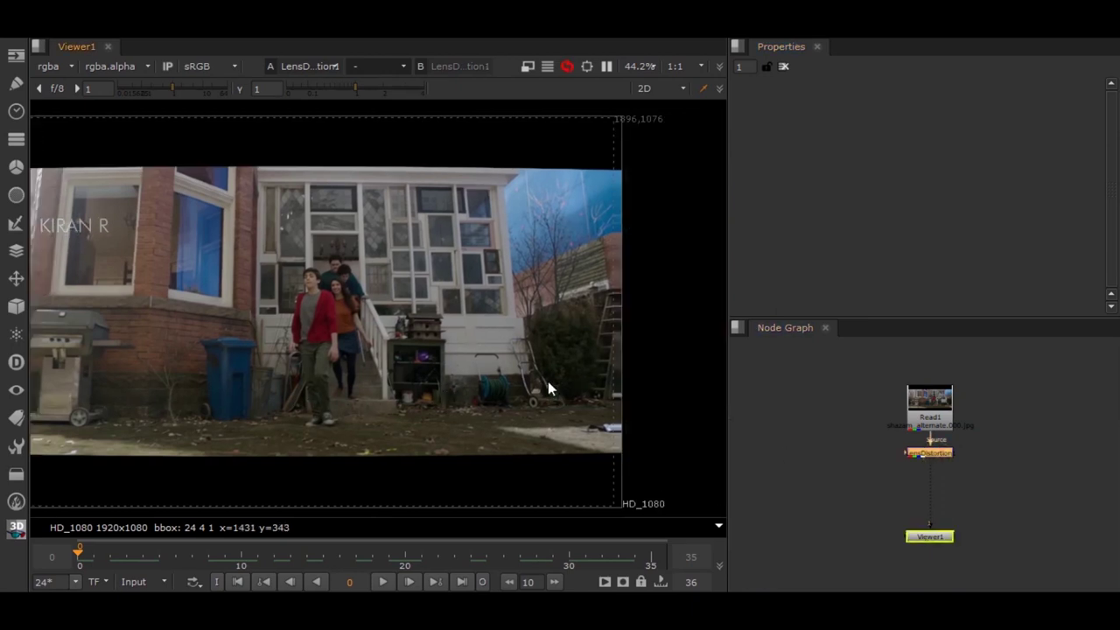
pyautogui.click(927, 447)
pyautogui.press('d')
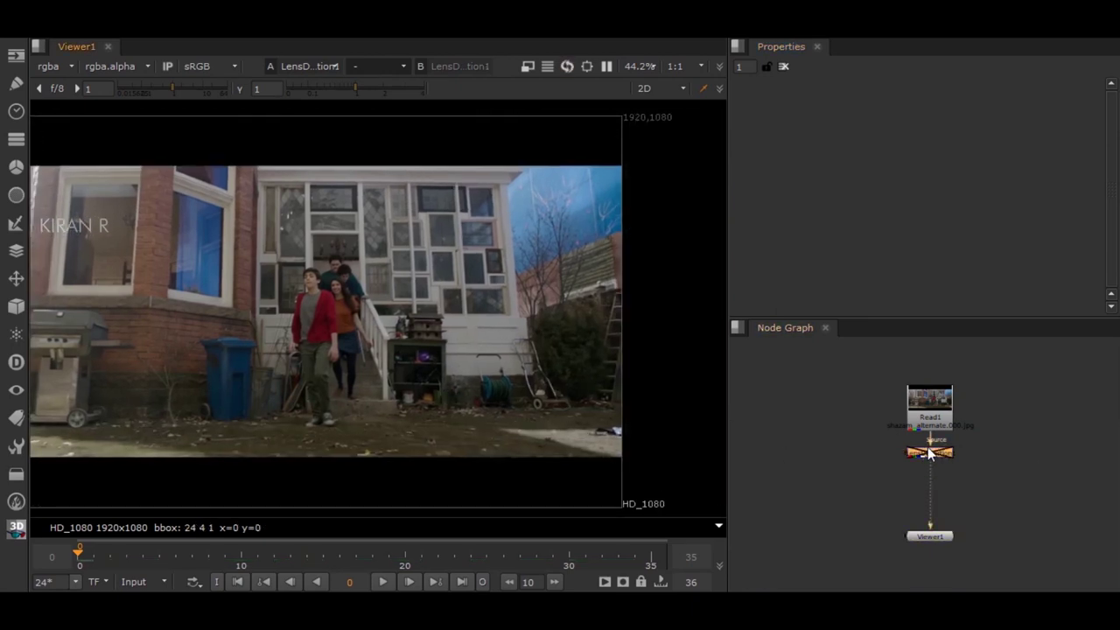
pyautogui.press('d')
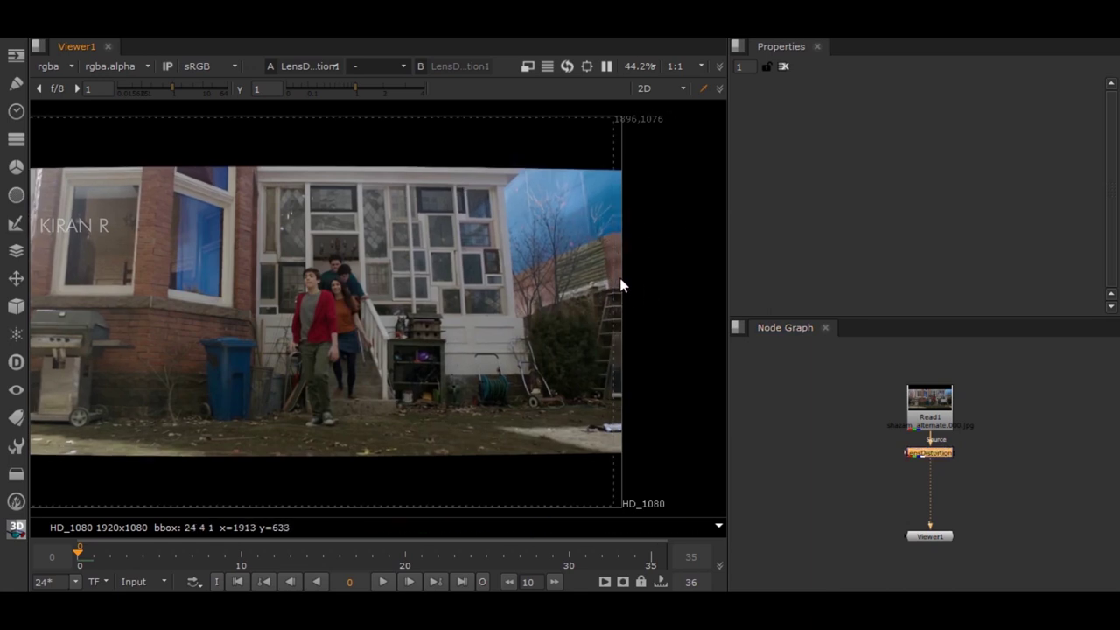
pyautogui.scroll(2, 624, 336)
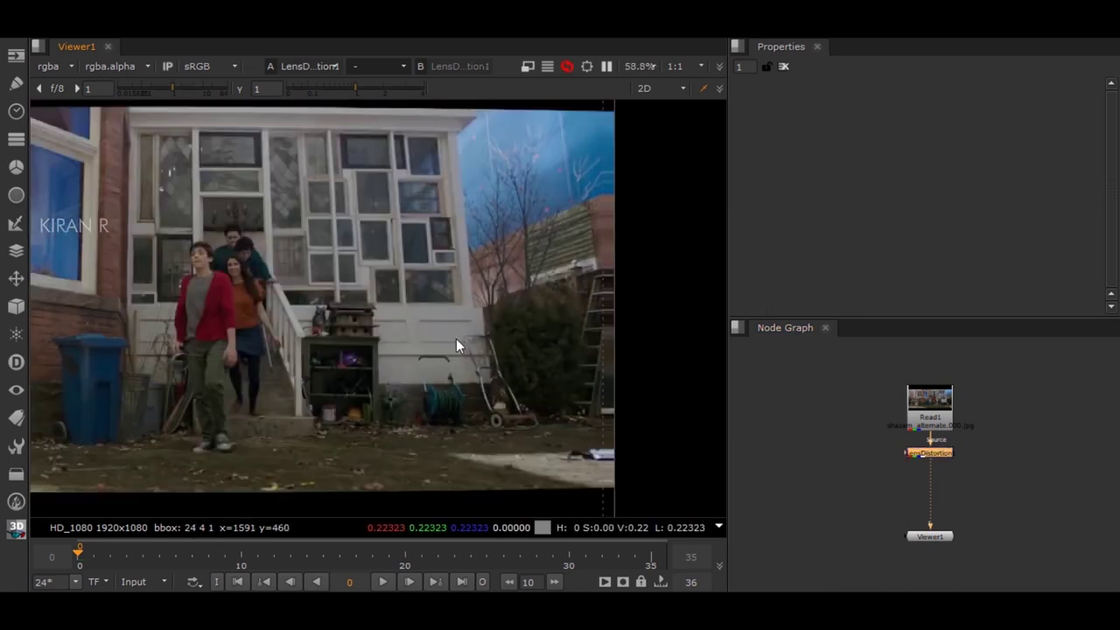
pyautogui.scroll(-2, 456, 338)
pyautogui.scroll(2, 623, 307)
pyautogui.scroll(-3, 467, 336)
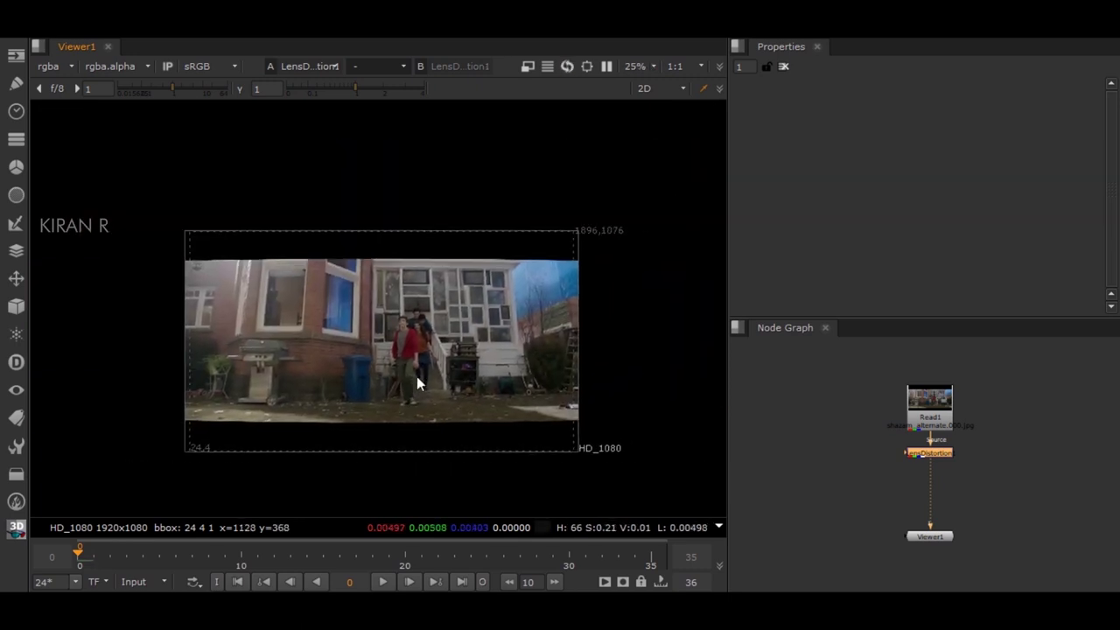
pyautogui.press('d')
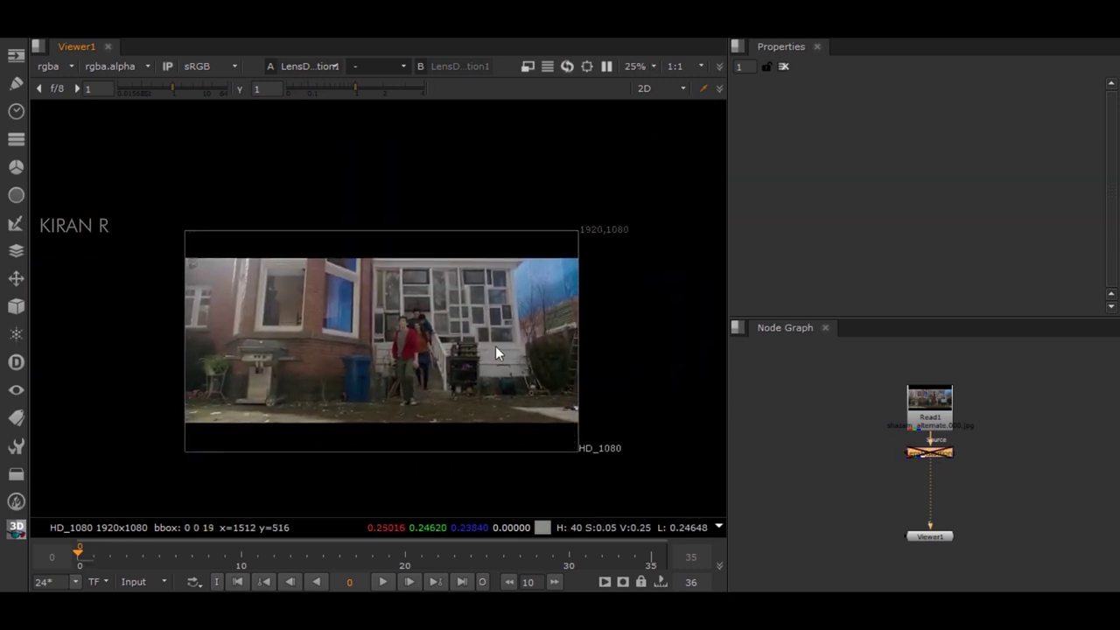
pyautogui.press('f')
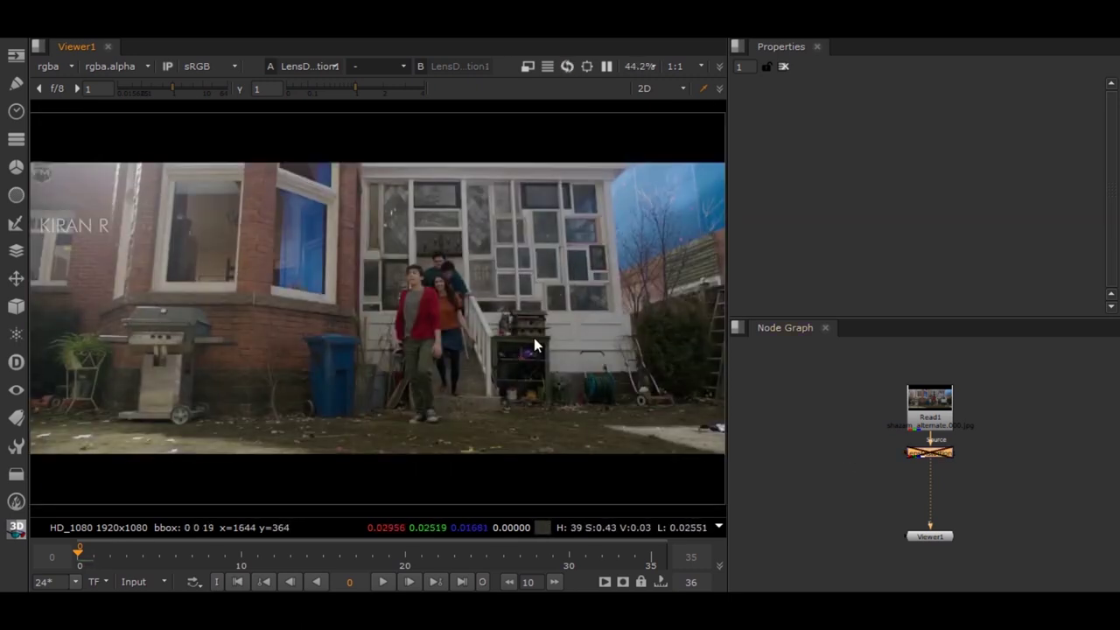
pyautogui.scroll(4, 441, 304)
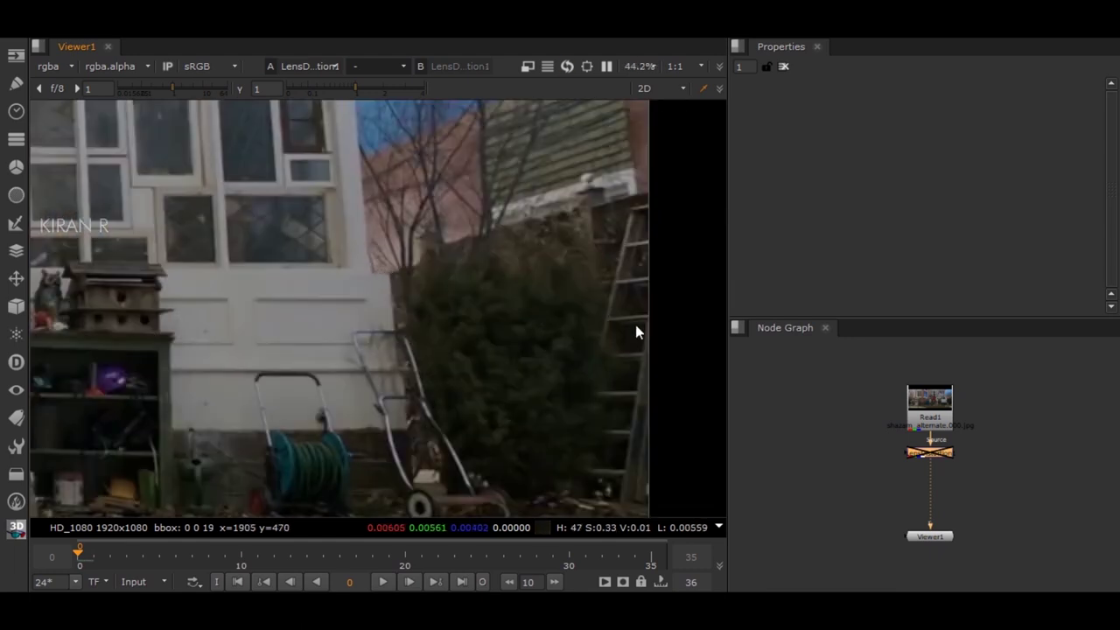
pyautogui.press('f')
pyautogui.moveTo(600, 333); pyautogui.dragTo(386, 355, button='middle')
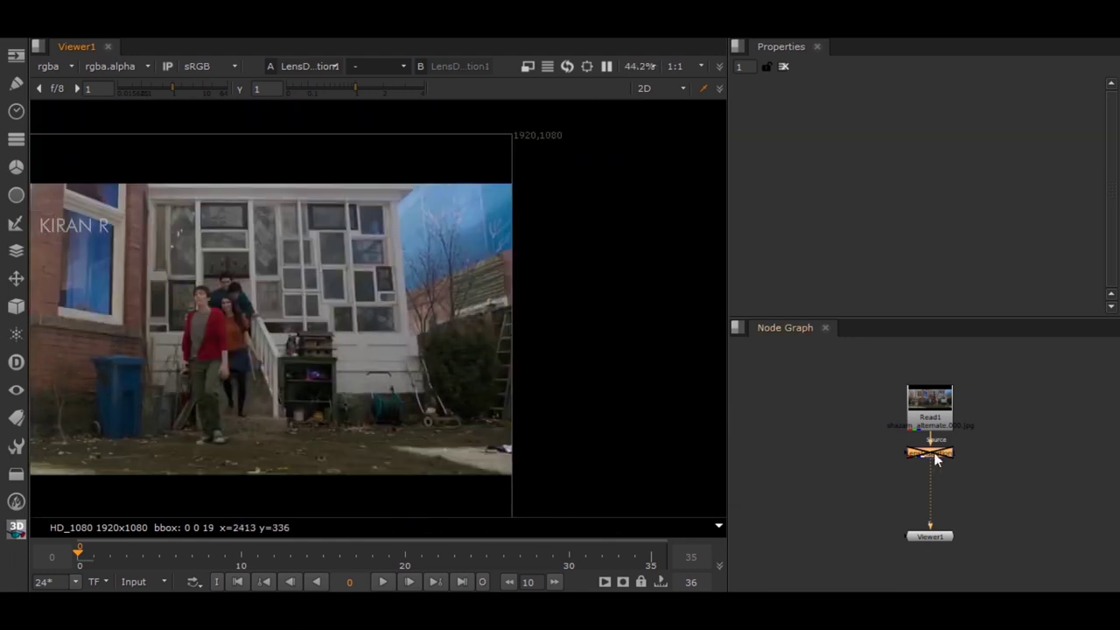
pyautogui.press('d')
pyautogui.scroll(8, 470, 419)
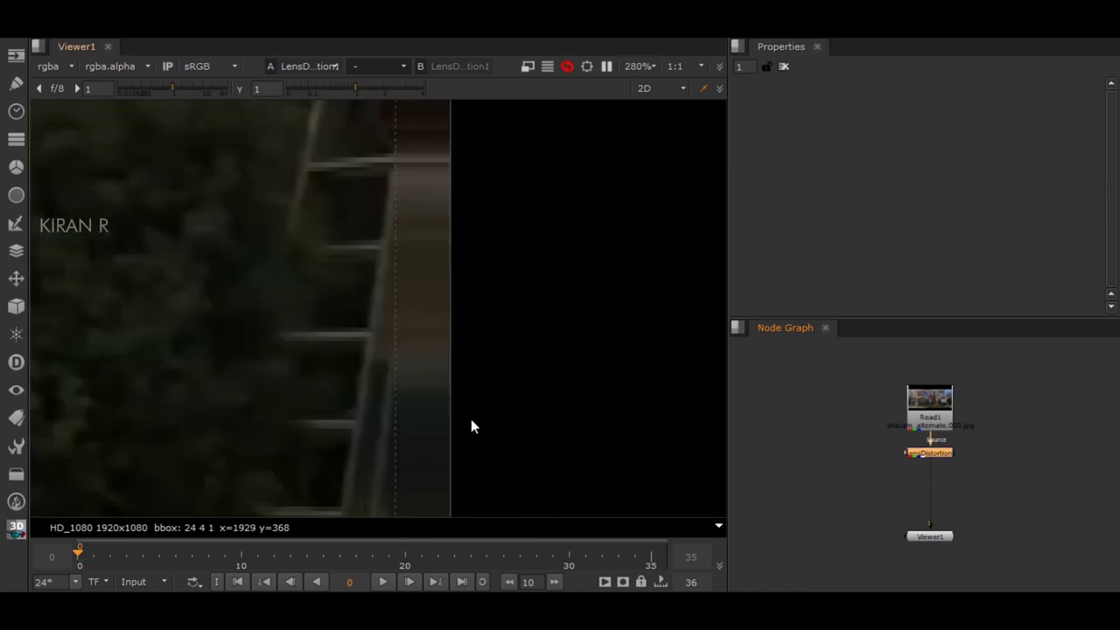
pyautogui.scroll(2, 445, 409)
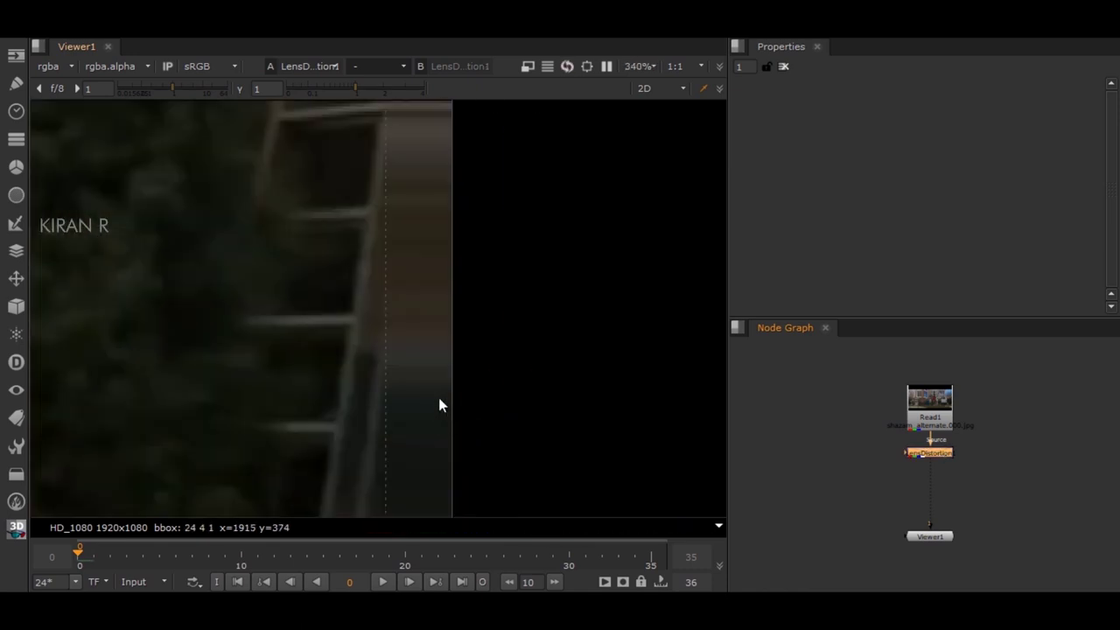
pyautogui.scroll(-7, 449, 350)
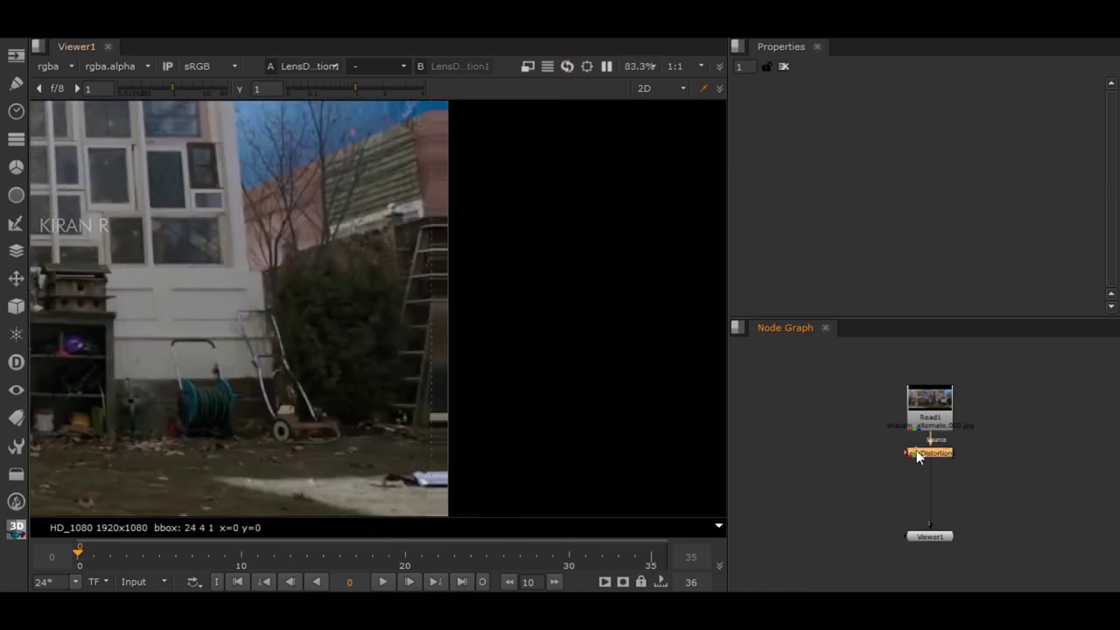
pyautogui.press('Tab')
# Insert a Transform node below LensDistortion1, toggle it off and on, then delete it.
pyautogui.write('trans')
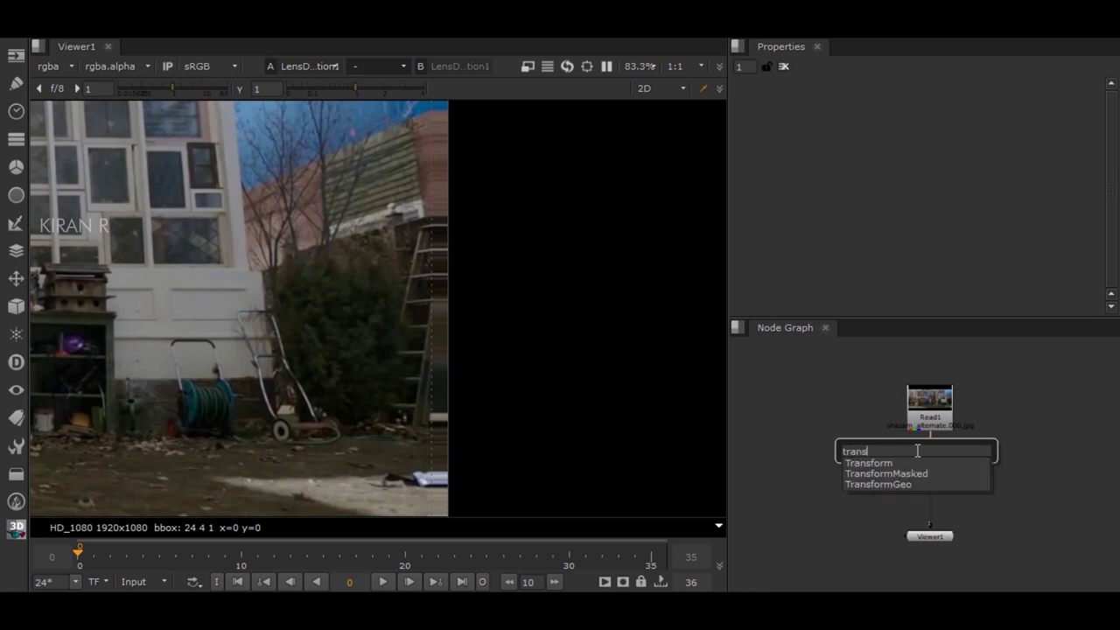
pyautogui.press('Return')
pyautogui.click(1052, 461)
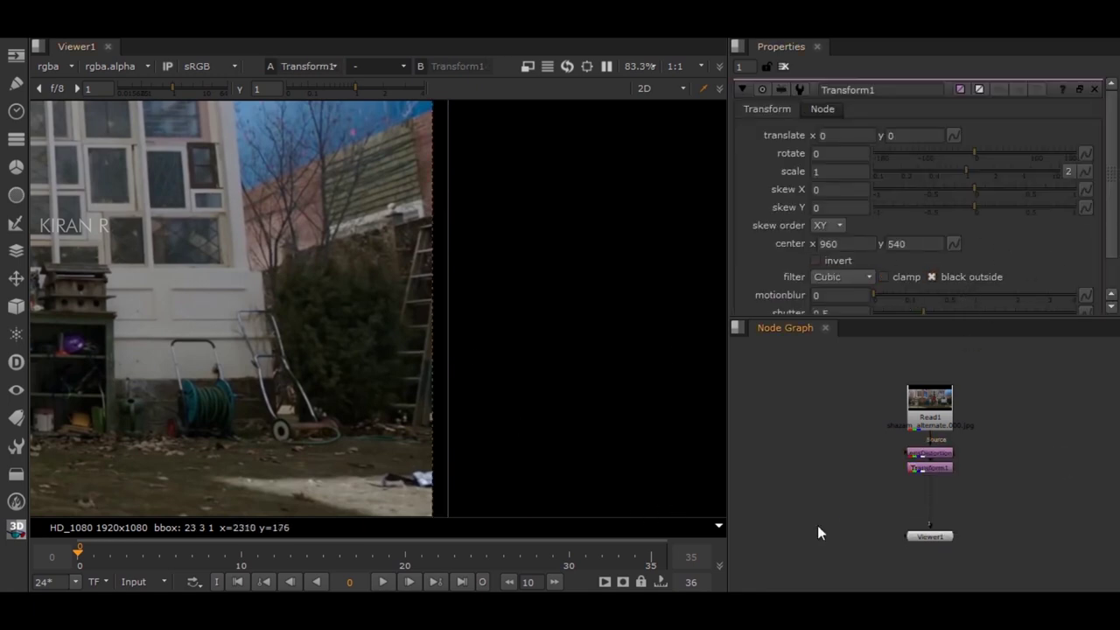
pyautogui.click(919, 470)
pyautogui.press('d')
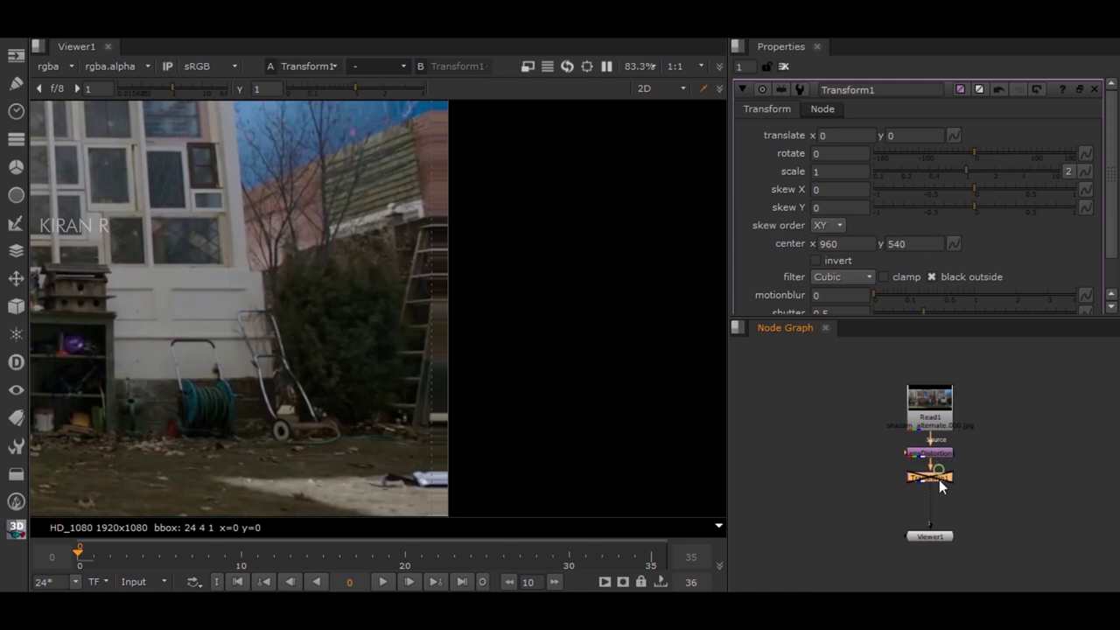
pyautogui.press('d')
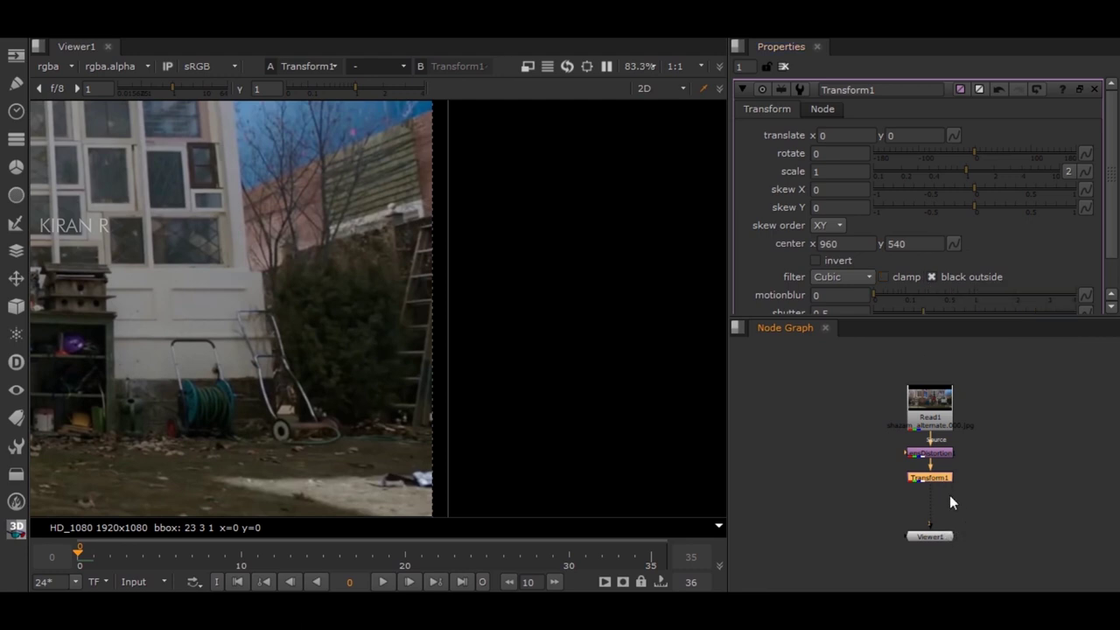
pyautogui.press('Delete')
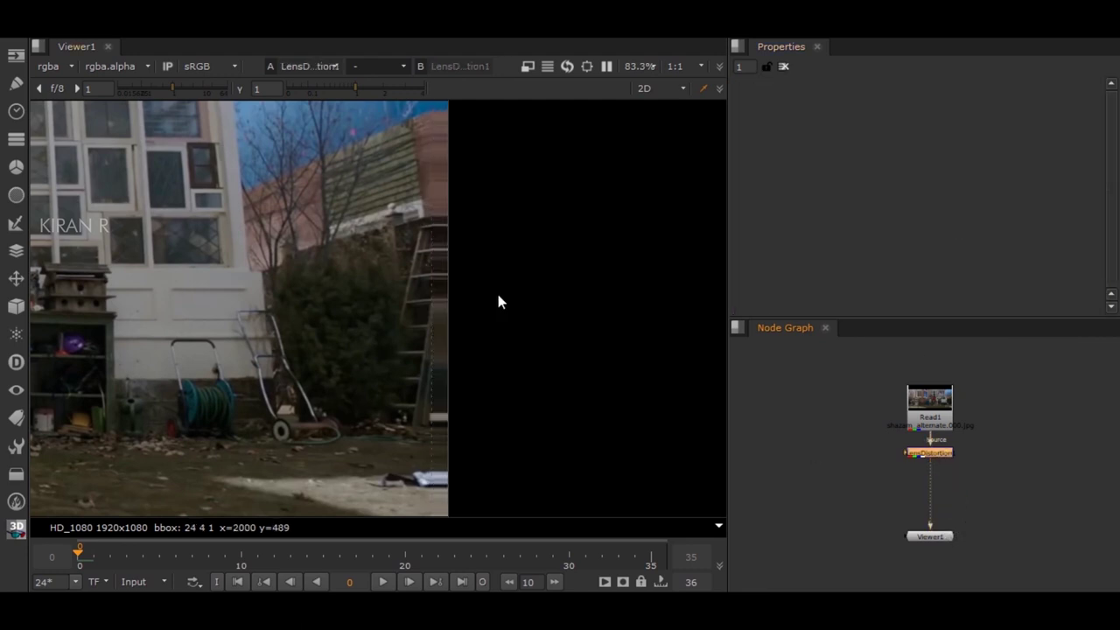
# Toggle LensDistortion1 off and back on to compare the plate, fitting it in the viewer.
pyautogui.press('d')
pyautogui.press('f')
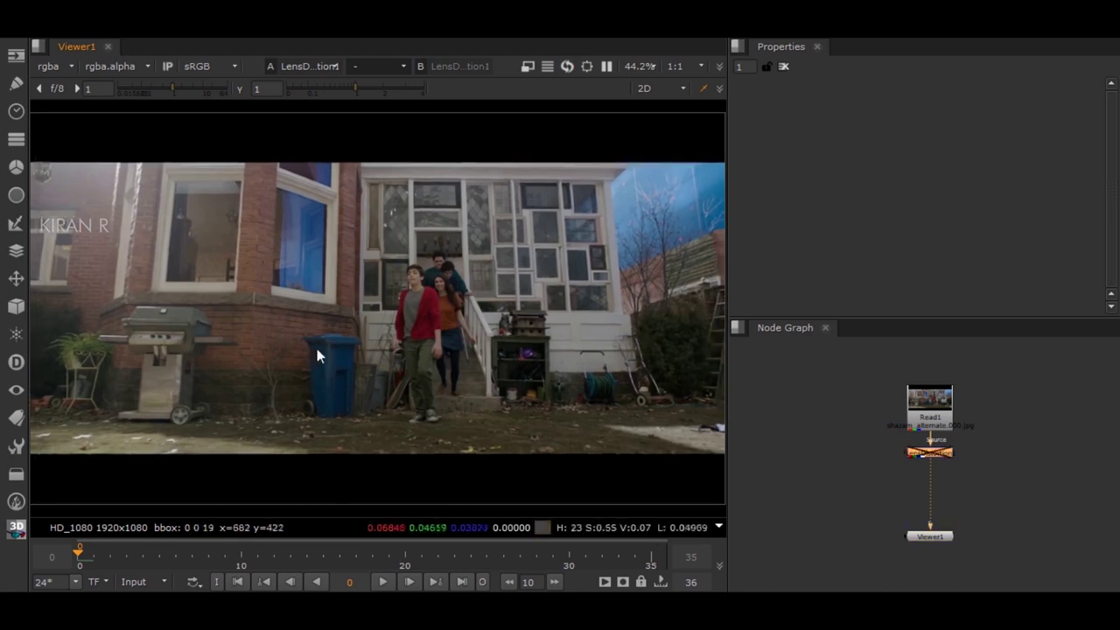
pyautogui.click(919, 453)
pyautogui.press('d')
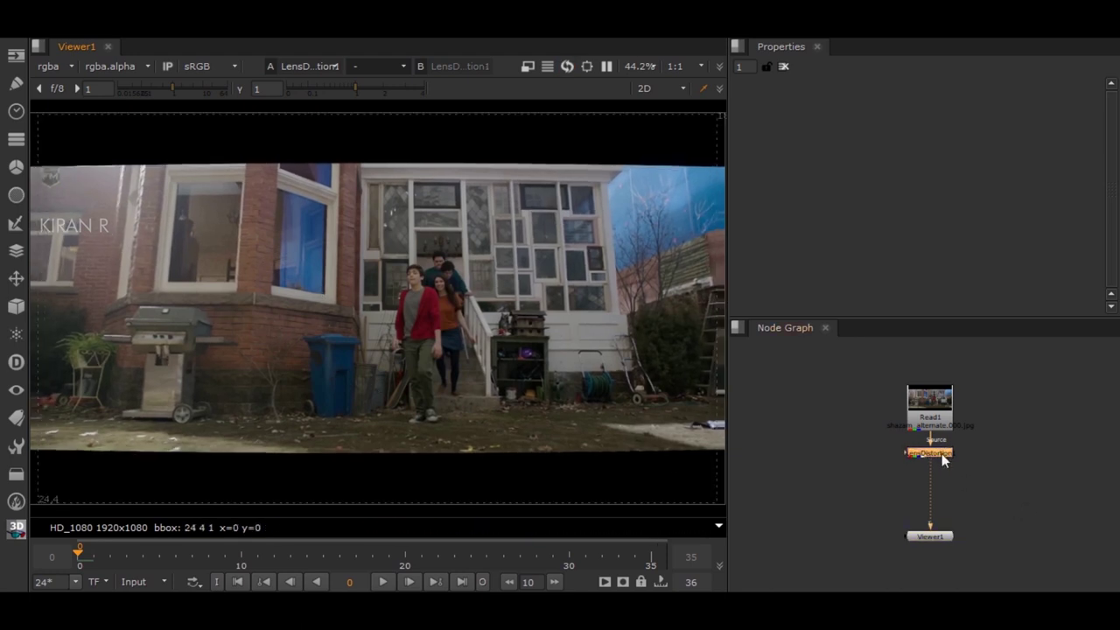
# Open LensDistortion1's main LensDistortion tab and check the Output Type choices, keeping Image.
pyautogui.doubleClick(941, 453)
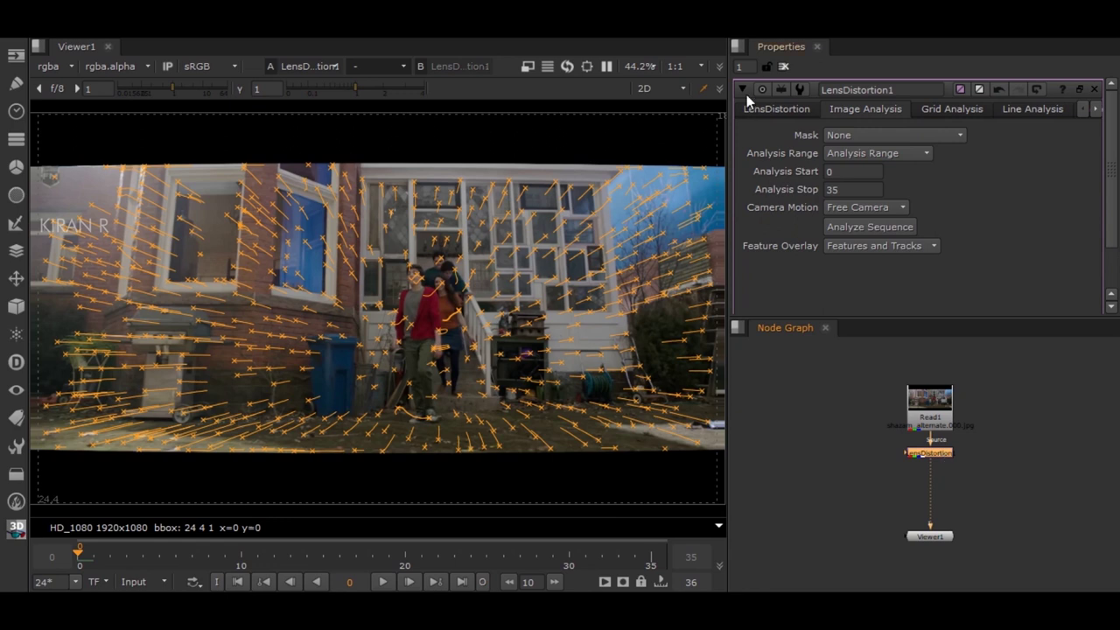
pyautogui.click(792, 109)
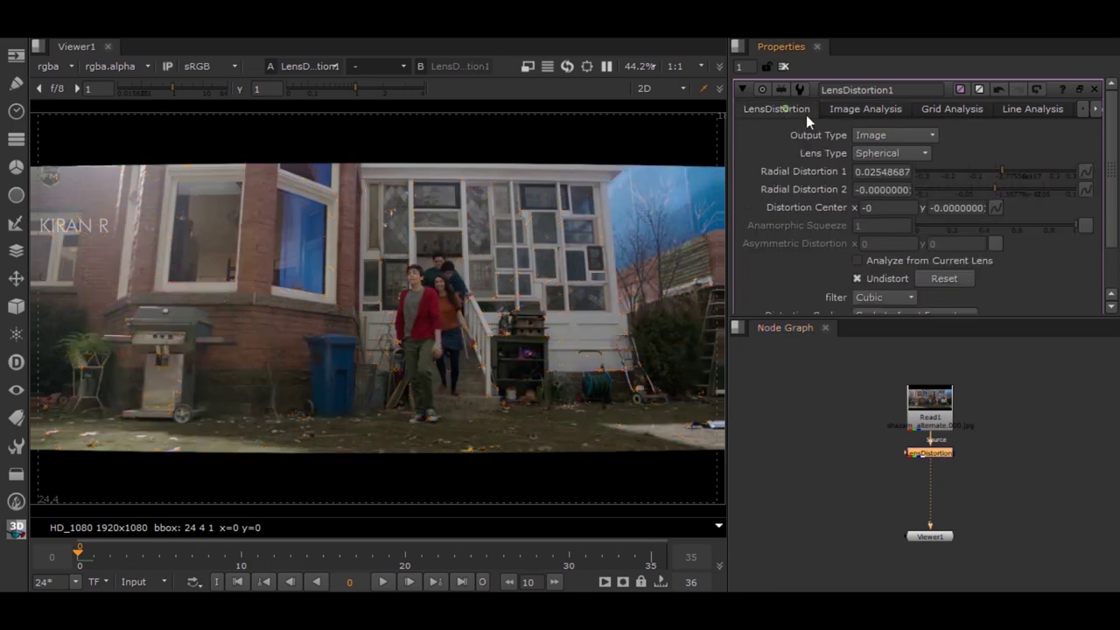
pyautogui.click(916, 136)
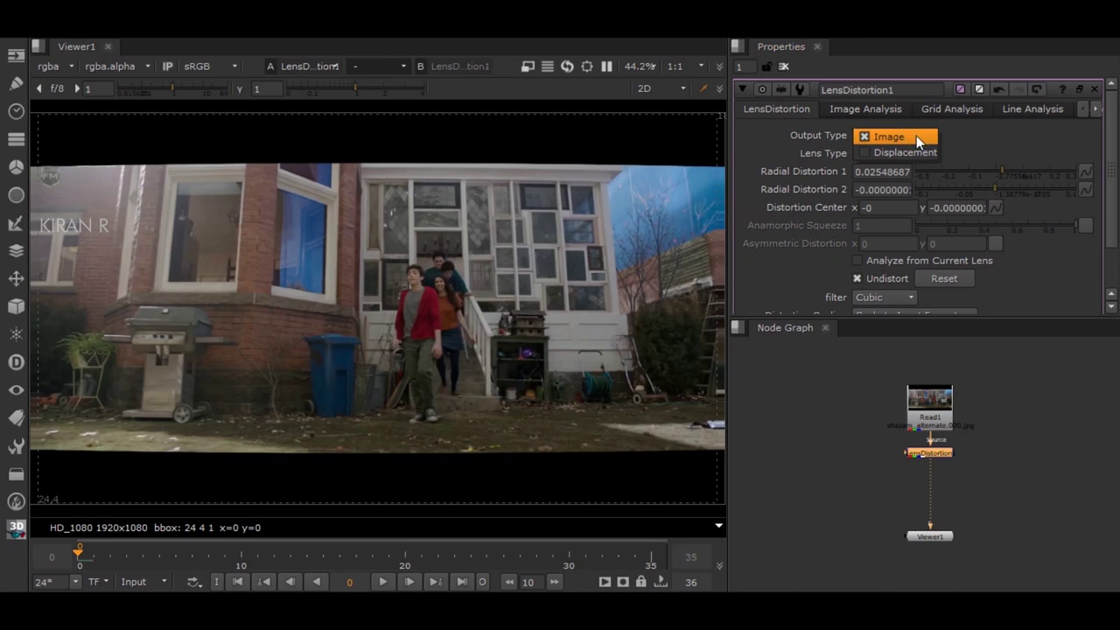
pyautogui.click(1018, 465)
# Preview the motion layer in the viewer, then switch the viewer back to rgba.
pyautogui.click(56, 65)
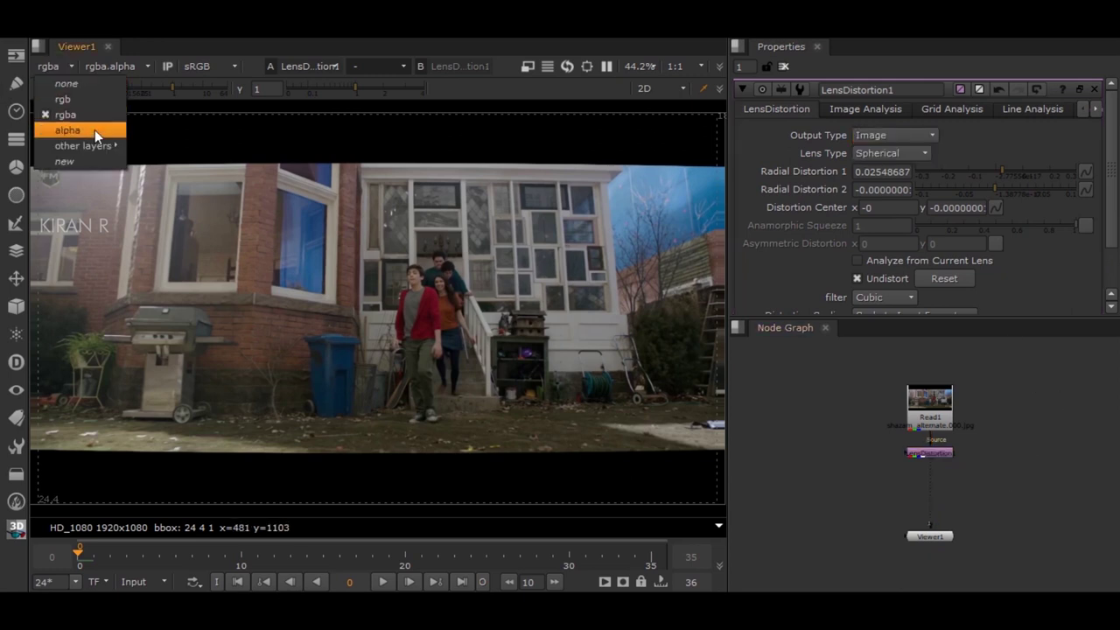
pyautogui.moveTo(103, 145)
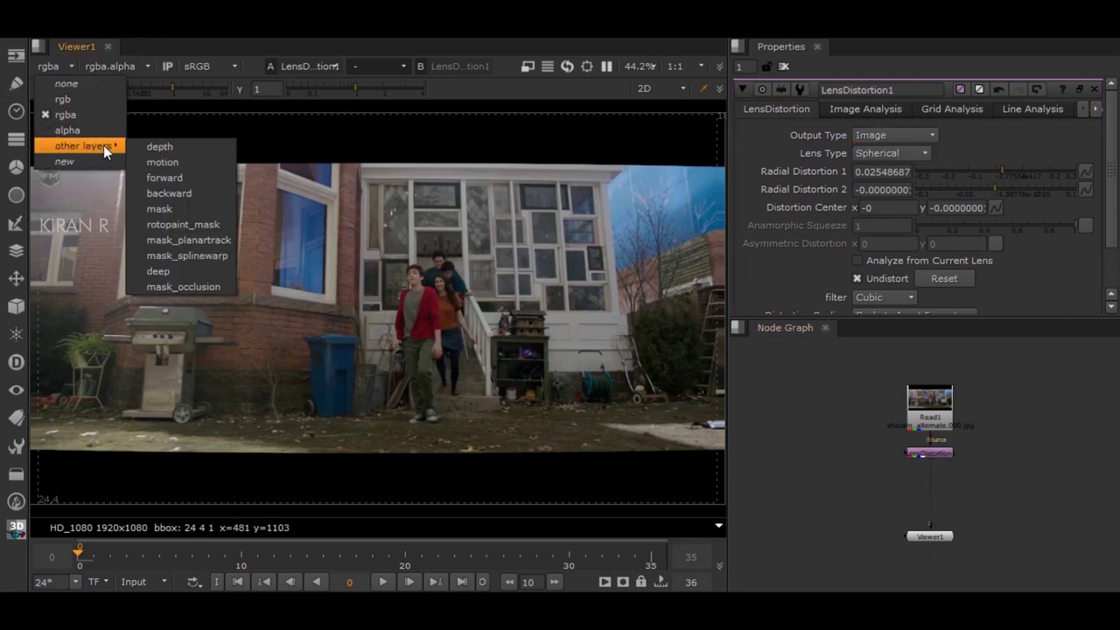
pyautogui.click(181, 163)
pyautogui.scroll(-2, 446, 290)
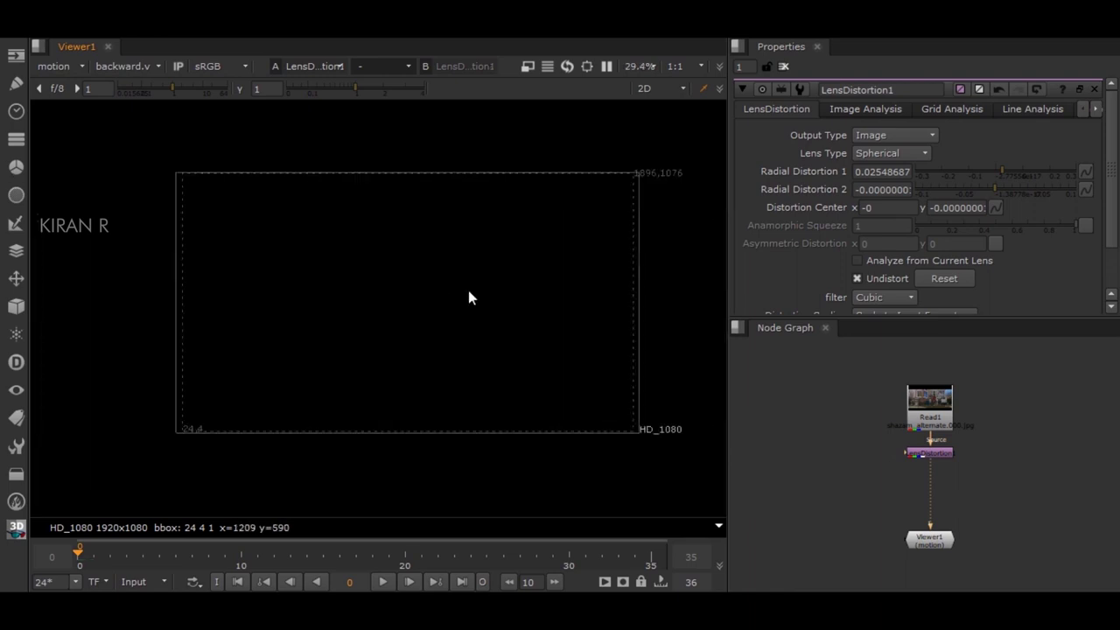
pyautogui.moveTo(468, 308); pyautogui.dragTo(417, 309, button='middle')
pyautogui.click(73, 66)
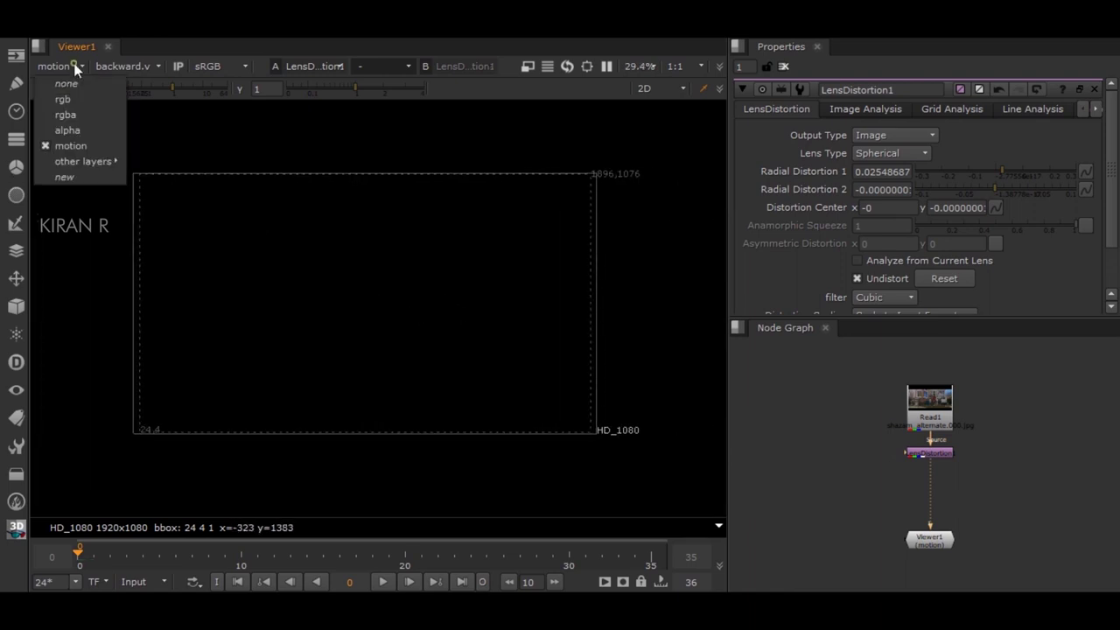
pyautogui.click(80, 117)
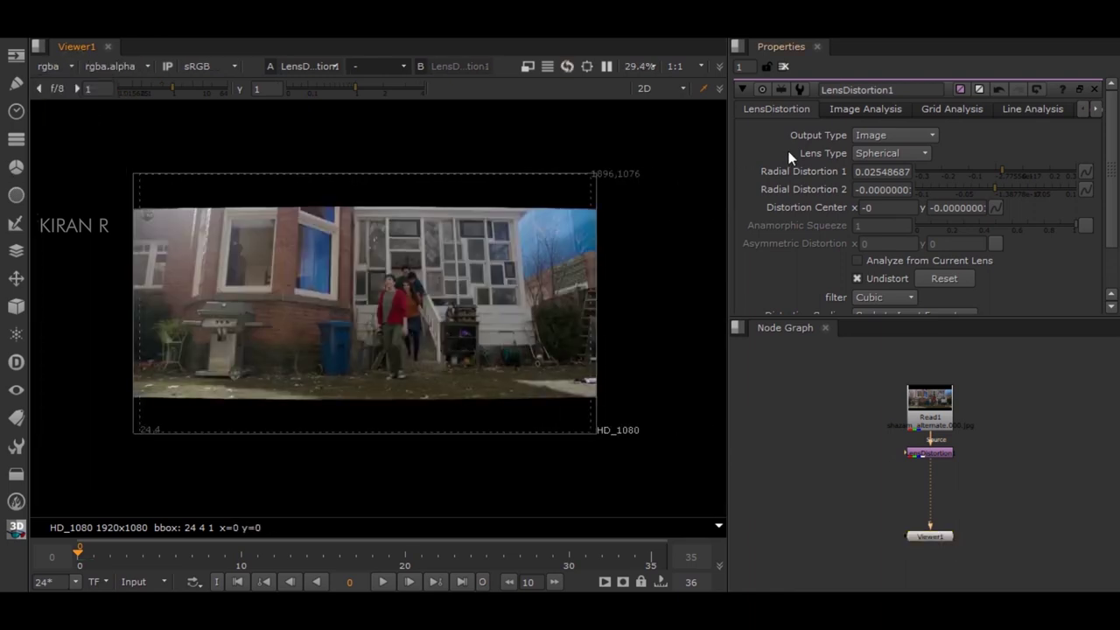
# Set Output Type to Displacement, check the motion layer gradient, and return the viewer to rgba.
pyautogui.click(887, 134)
pyautogui.click(887, 152)
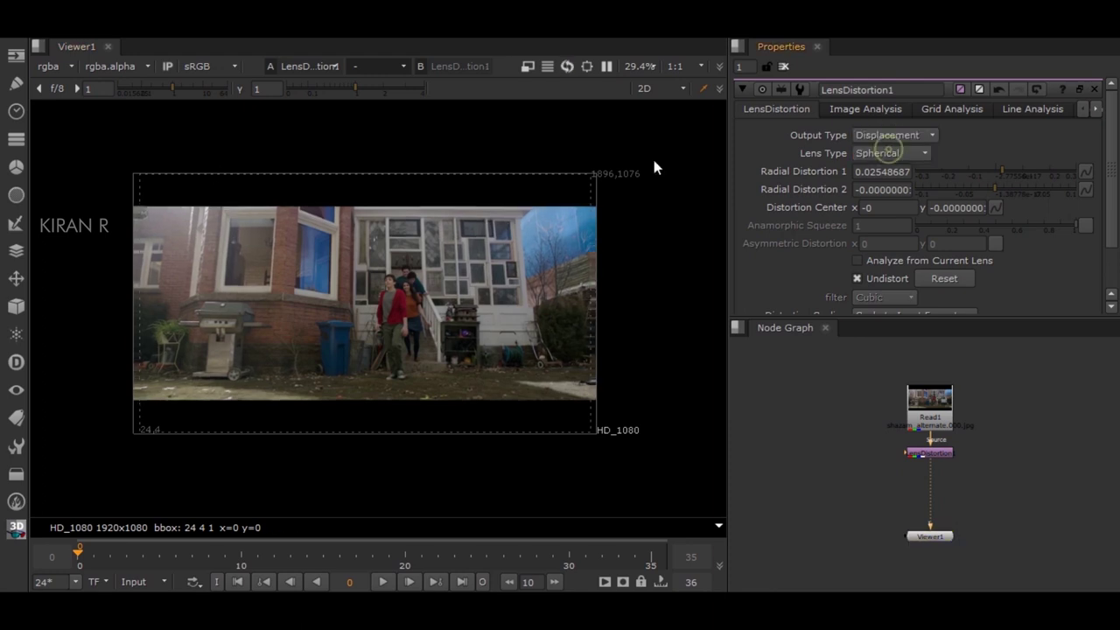
pyautogui.click(50, 67)
pyautogui.click(81, 145)
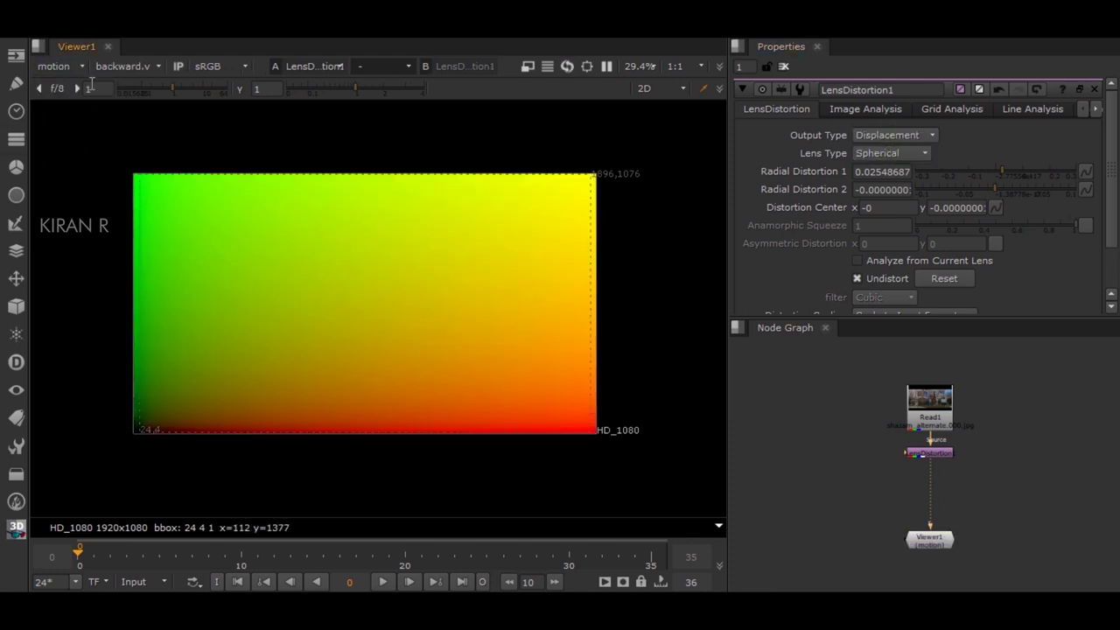
pyautogui.click(53, 70)
pyautogui.click(83, 113)
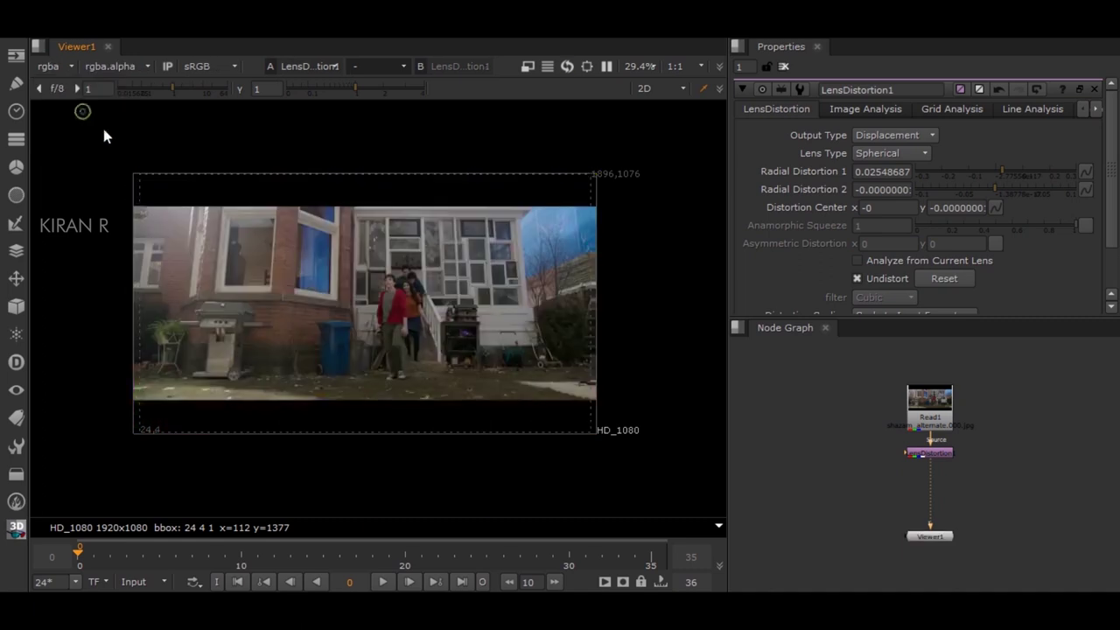
pyautogui.scroll(3, 404, 339)
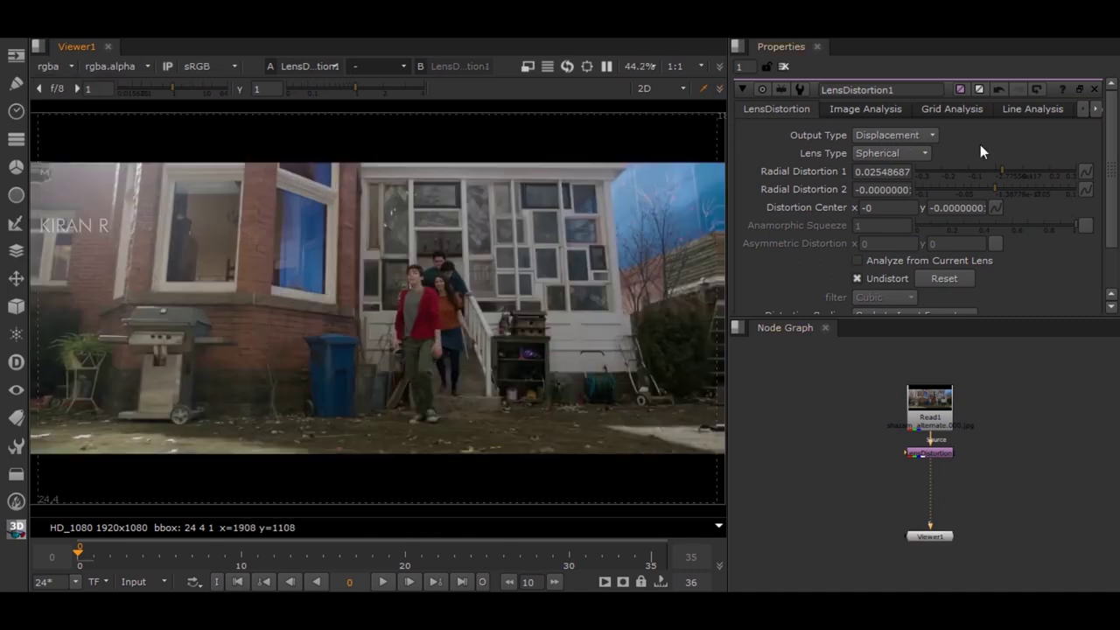
pyautogui.moveTo(963, 463); pyautogui.dragTo(954, 420, button='middle')
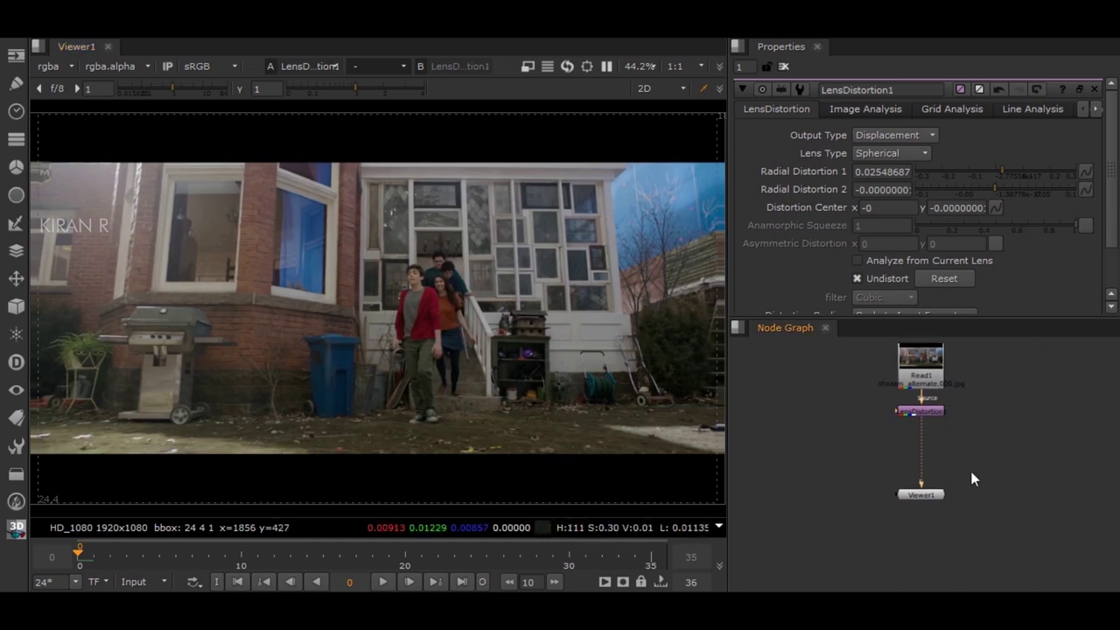
pyautogui.click(938, 412)
# Add a Shuffle1 node under LensDistortion1 with its input layer set to motion.
pyautogui.press('Tab')
pyautogui.write('shuffle')
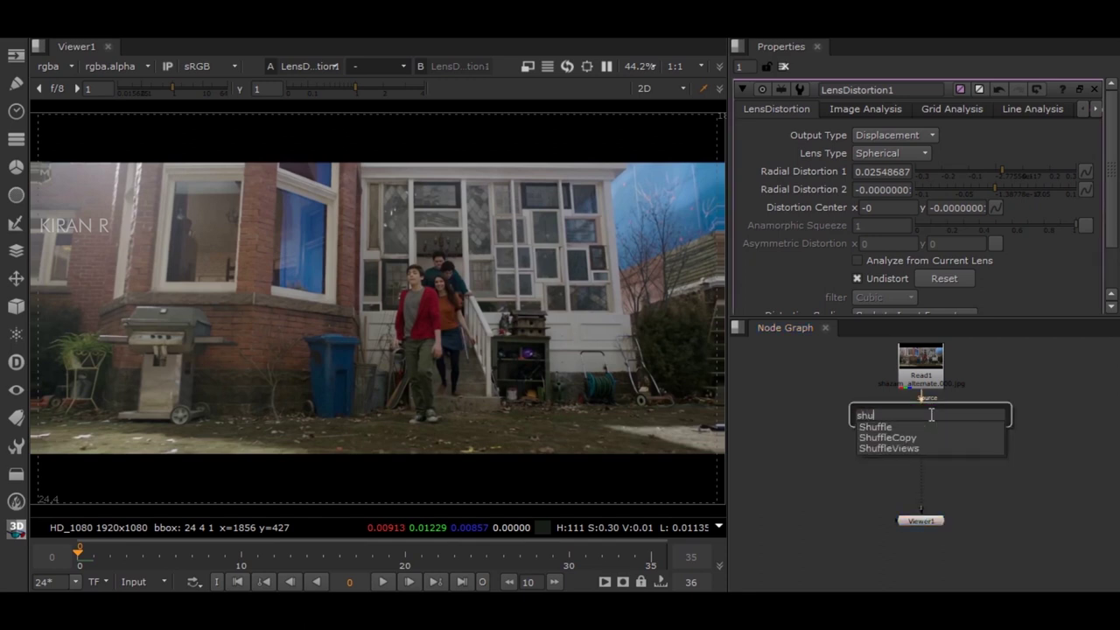
pyautogui.press('Return')
pyautogui.moveTo(929, 428)
pyautogui.mouseDown()
pyautogui.moveTo(929, 460)
pyautogui.moveTo(929, 443)
pyautogui.mouseUp()
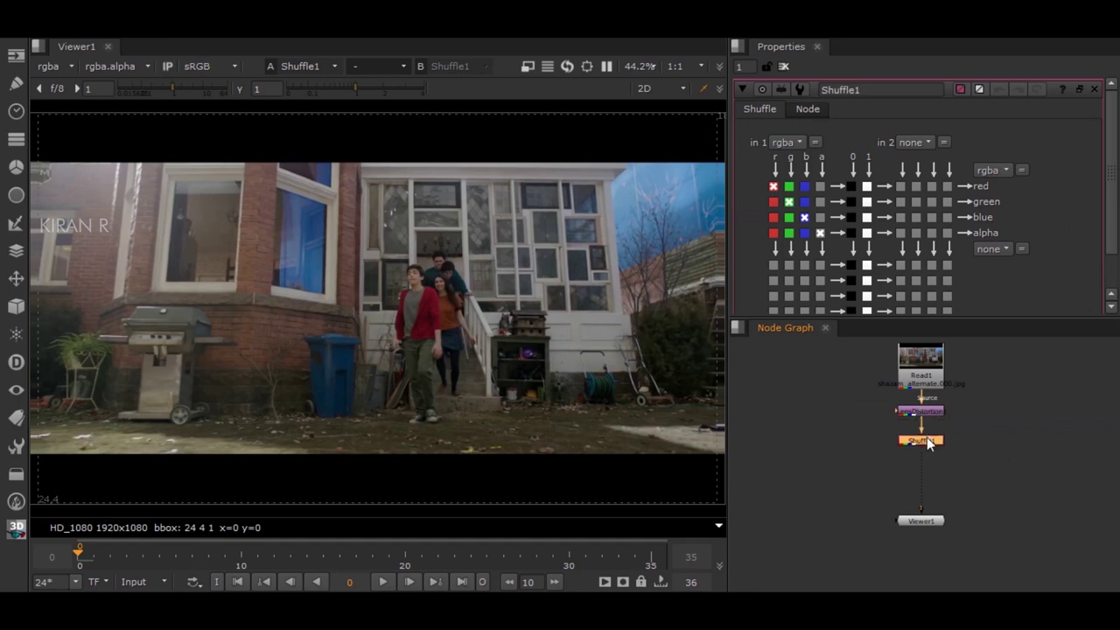
pyautogui.click(786, 142)
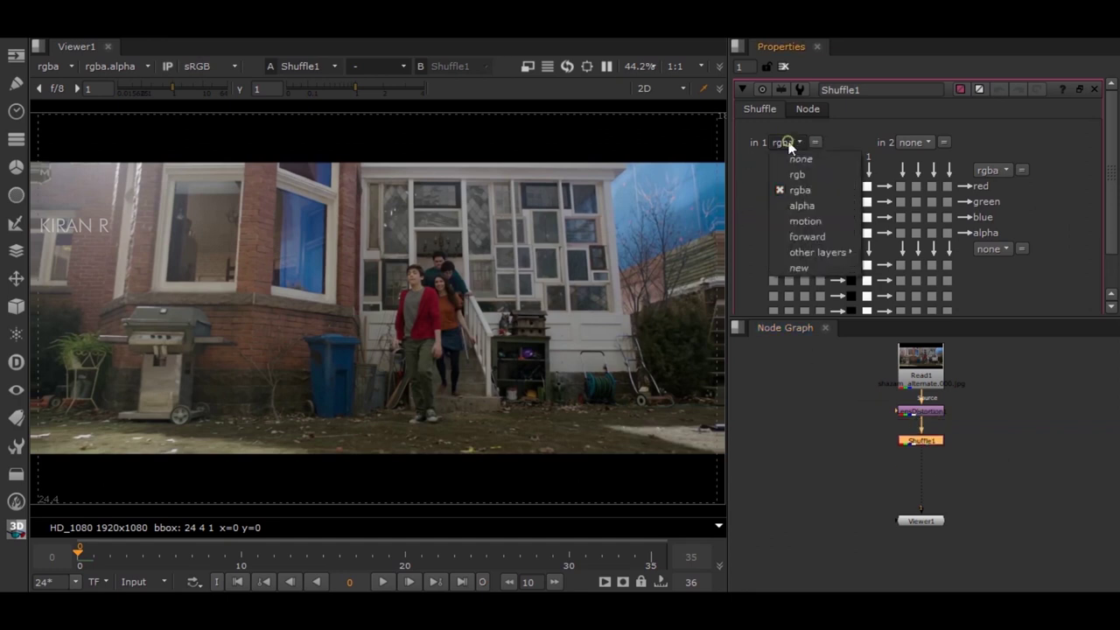
pyautogui.click(805, 222)
pyautogui.scroll(-2, 536, 304)
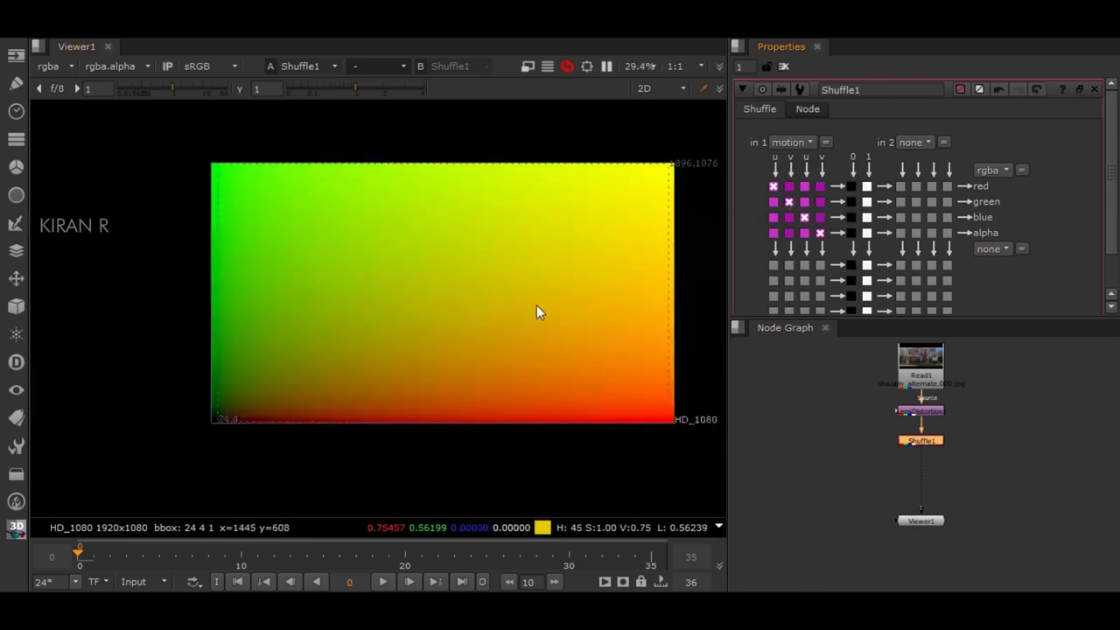
pyautogui.moveTo(505, 331); pyautogui.dragTo(675, 486, button='middle')
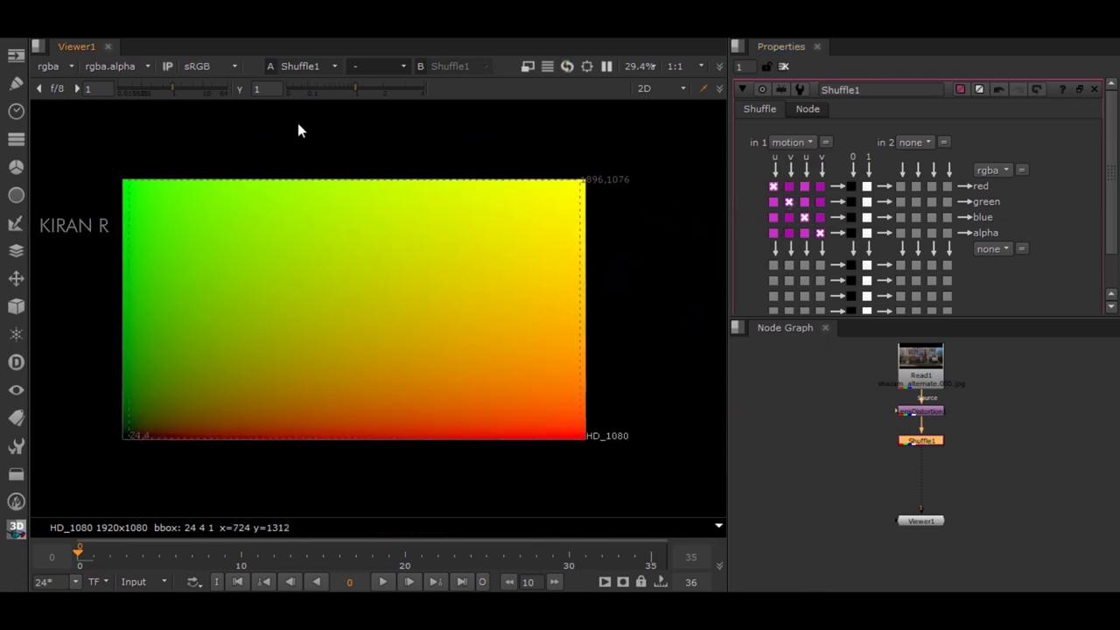
pyautogui.moveTo(297, 131); pyautogui.dragTo(480, 265, button='middle')
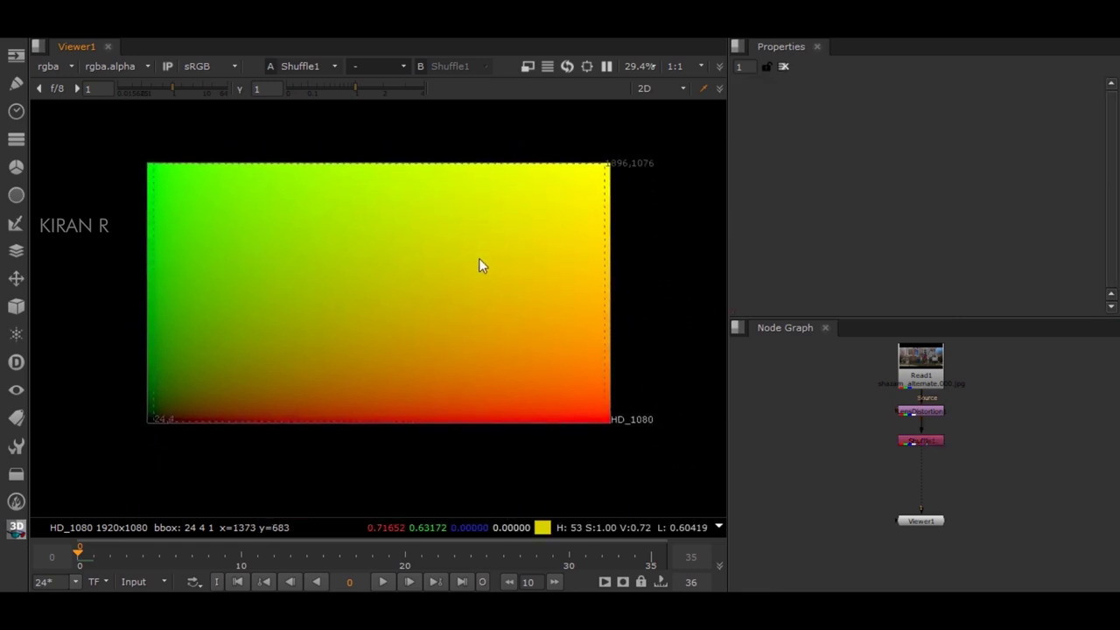
pyautogui.click(927, 439)
# Create a Write node after Shuffle1 and copy the stmap tutorial folder path from Explorer.
pyautogui.press('Tab')
pyautogui.write('wri')
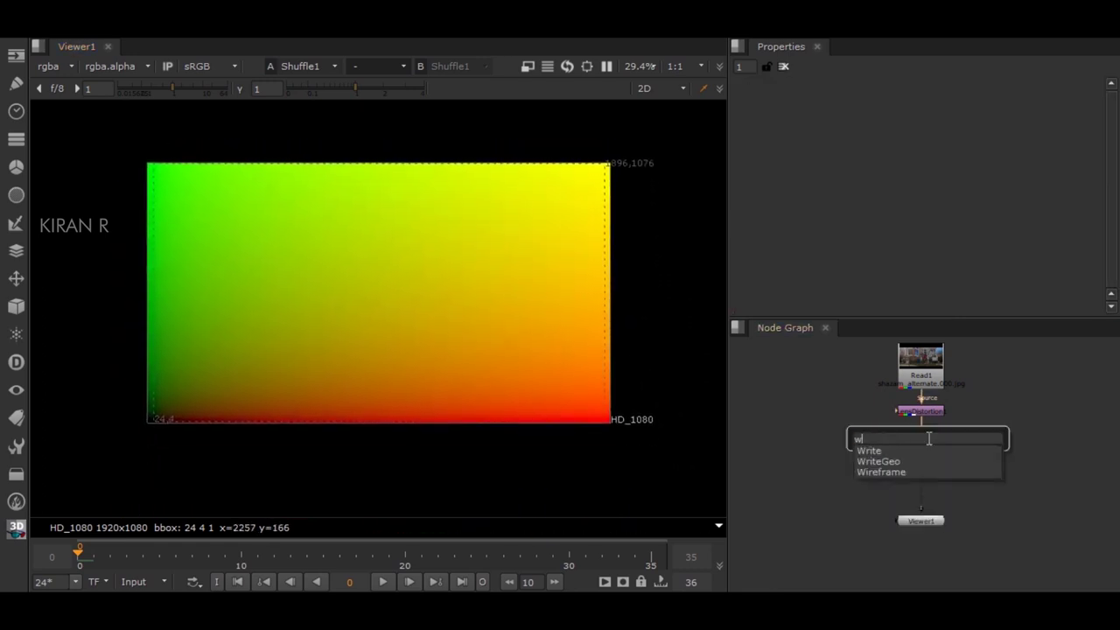
pyautogui.press('Return')
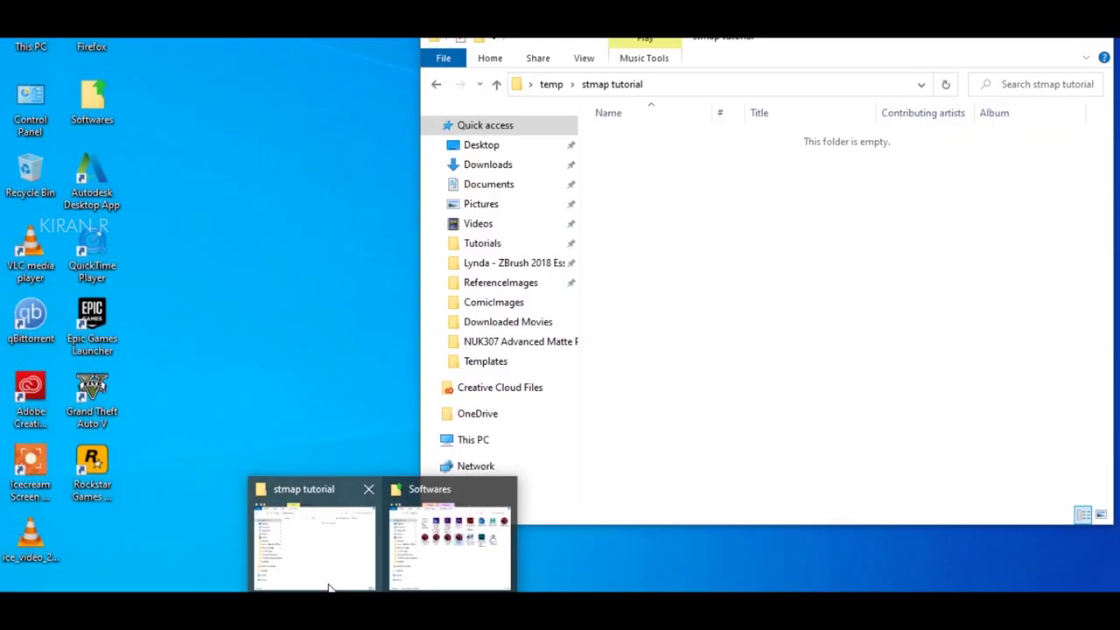
pyautogui.click(329, 588)
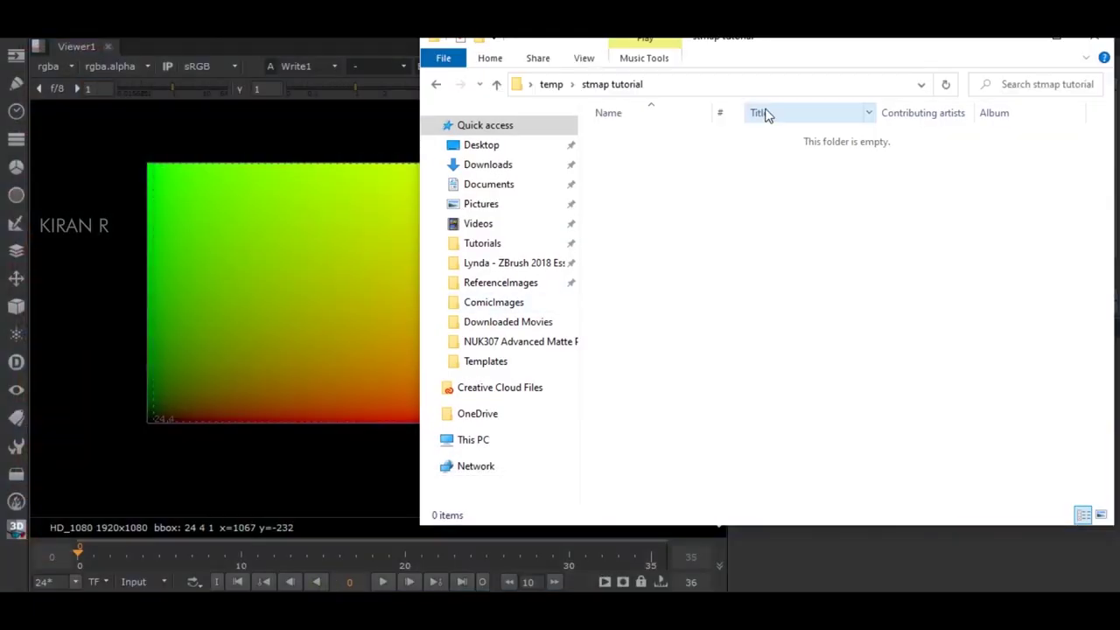
pyautogui.click(752, 84)
pyautogui.hotkey('ctrl', 'c')
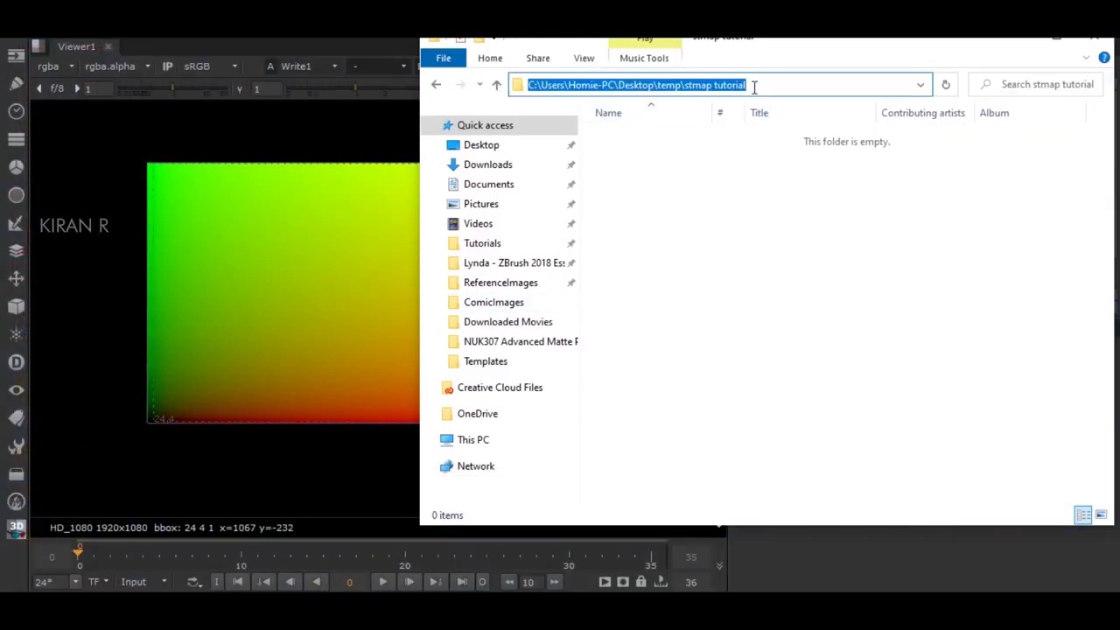
pyautogui.click(1055, 39)
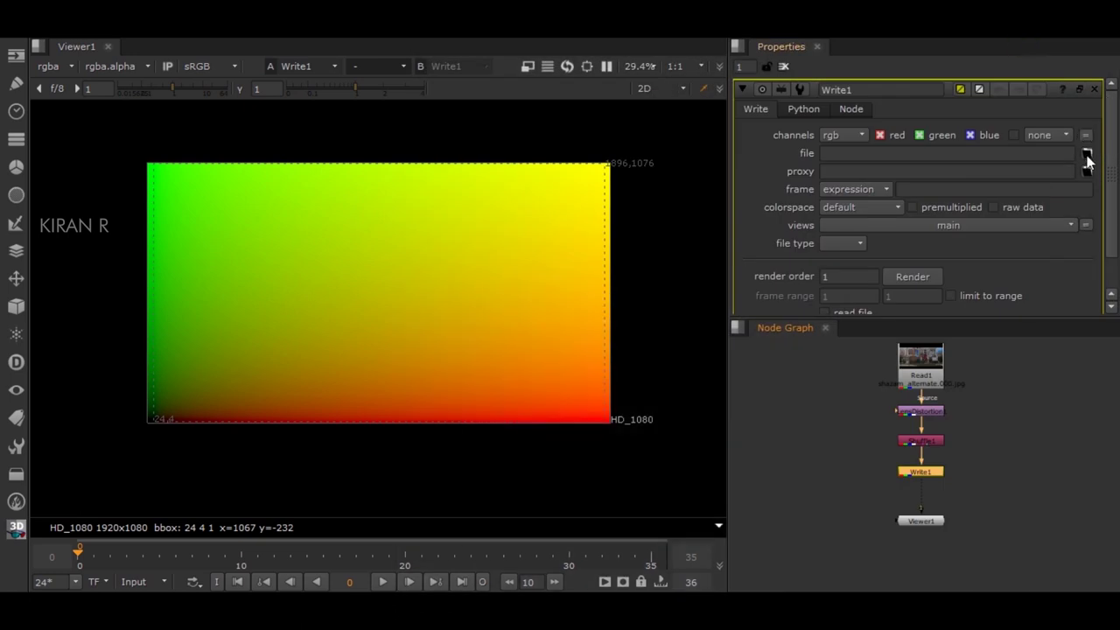
# Set Write1's output file to stmap.exr inside the stmap tutorial folder.
pyautogui.click(1086, 156)
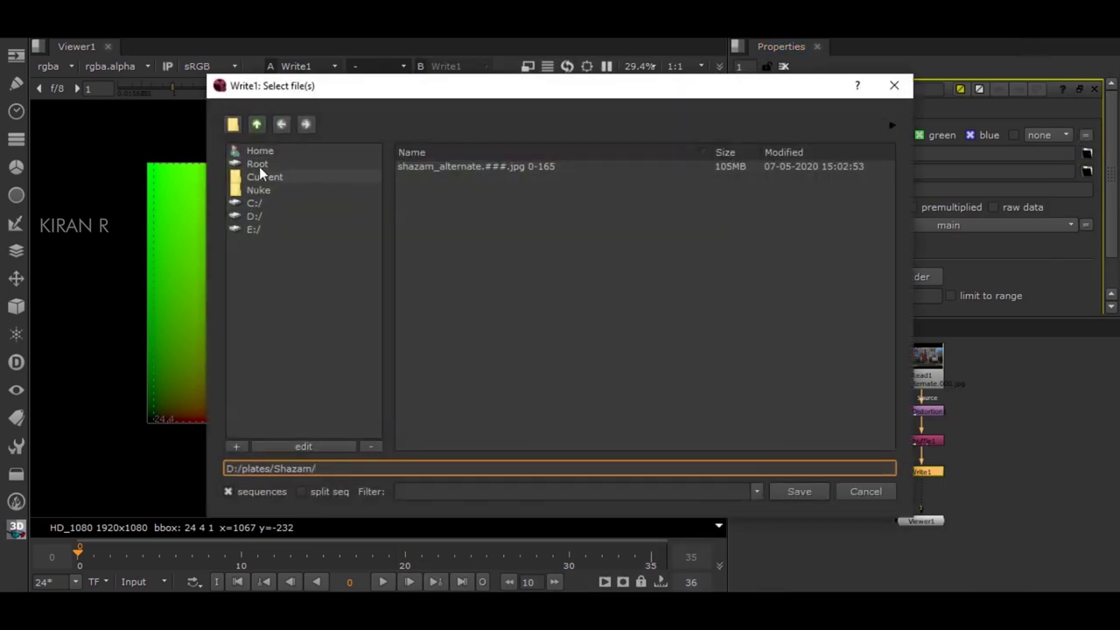
pyautogui.tripleClick(366, 468)
pyautogui.hotkey('ctrl', 'v')
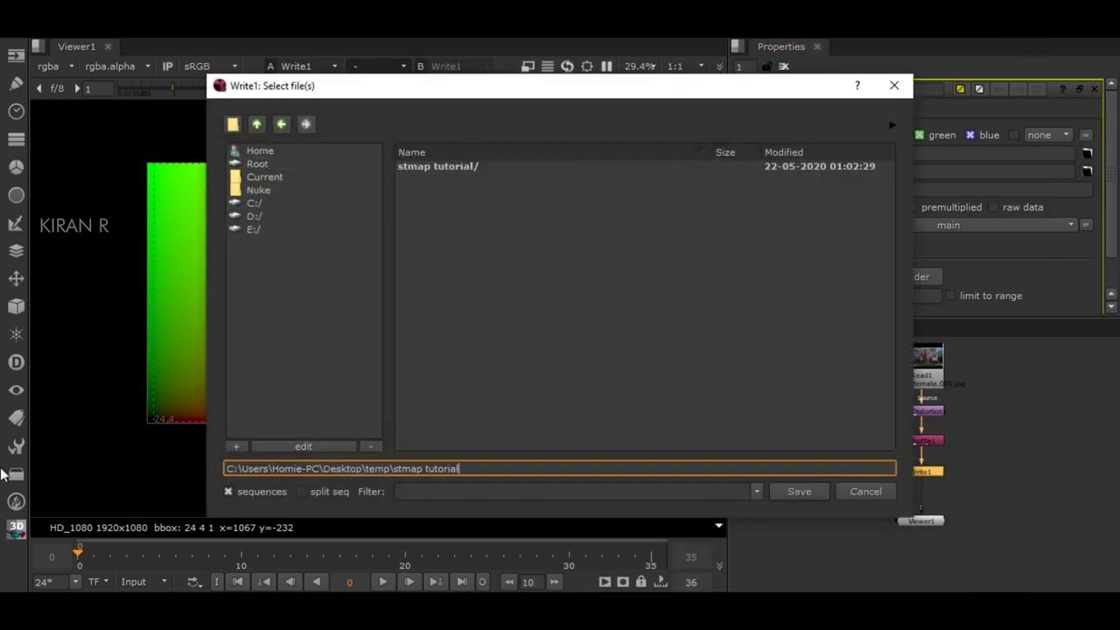
pyautogui.doubleClick(414, 165)
pyautogui.click(484, 467)
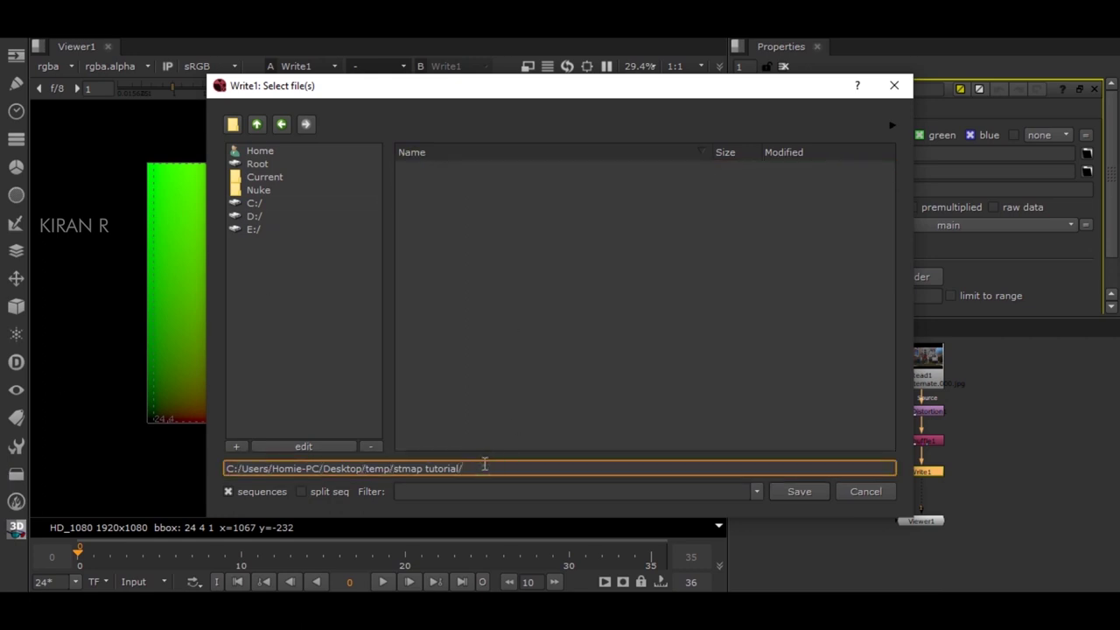
pyautogui.write('stmap.exr')
pyautogui.click(798, 491)
pyautogui.scroll(-5, 997, 237)
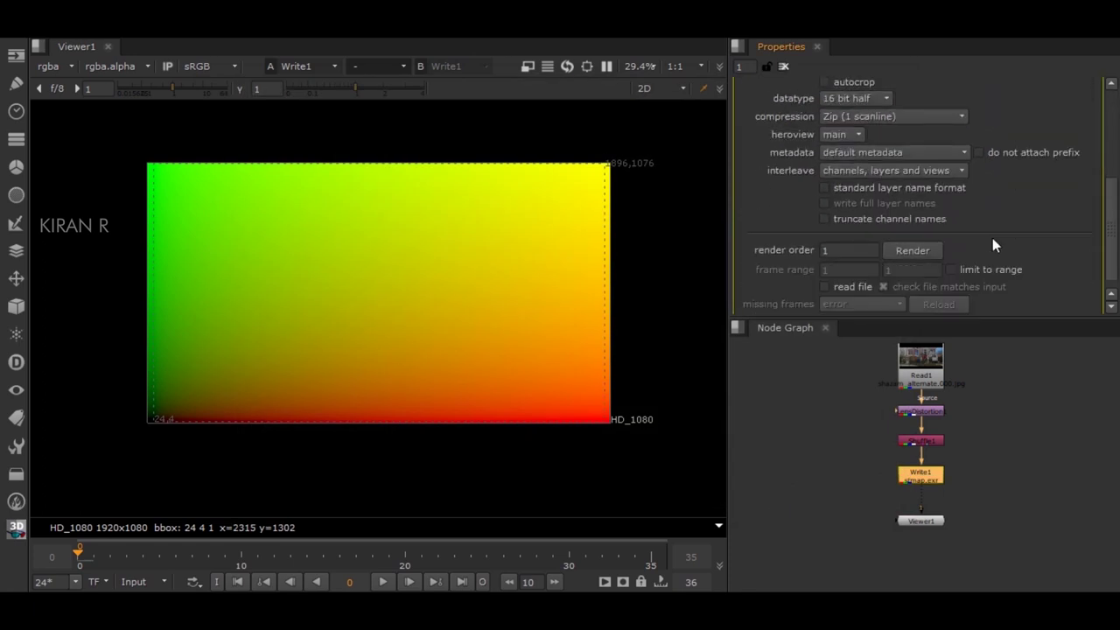
# Render Write1 for frame 1 only and check stmap.exr in the folder.
pyautogui.click(913, 250)
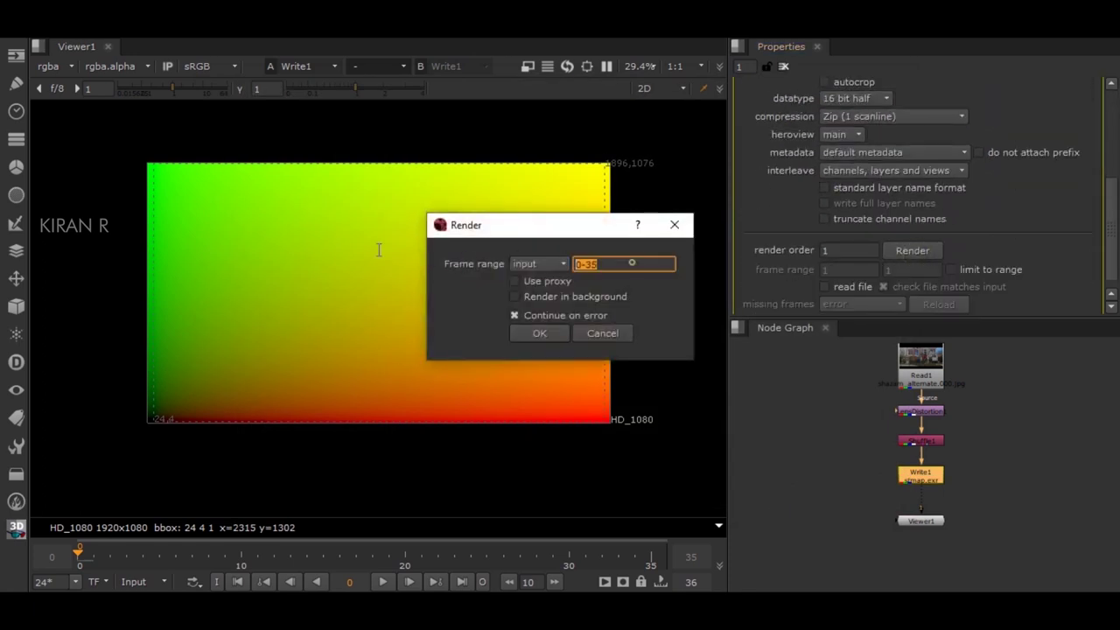
pyautogui.write('1')
pyautogui.press('Return')
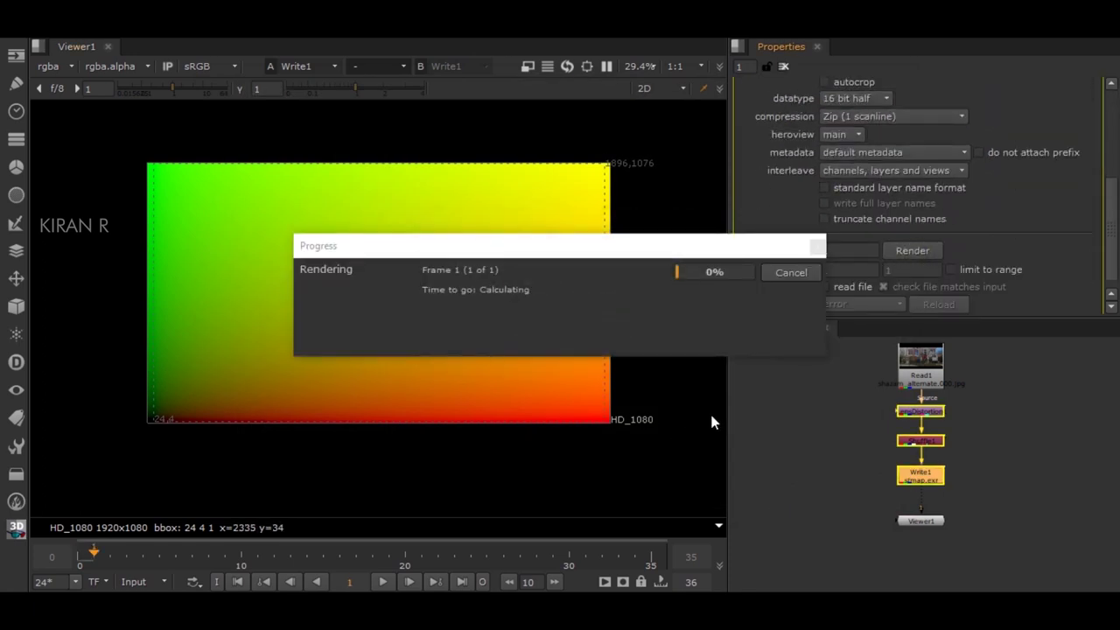
pyautogui.click(909, 577)
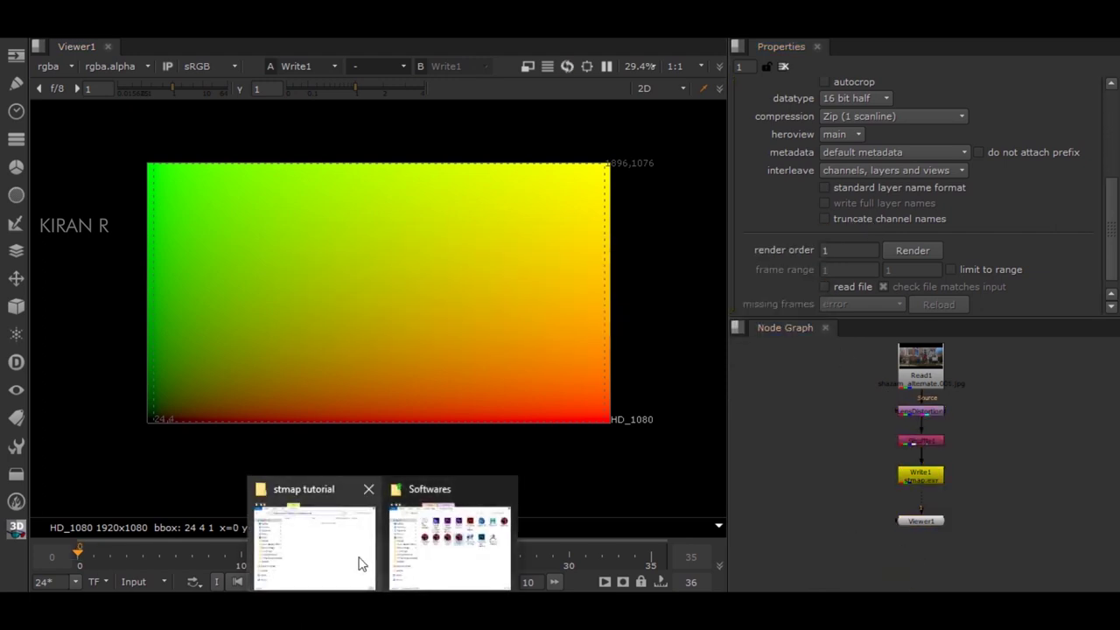
pyautogui.click(357, 562)
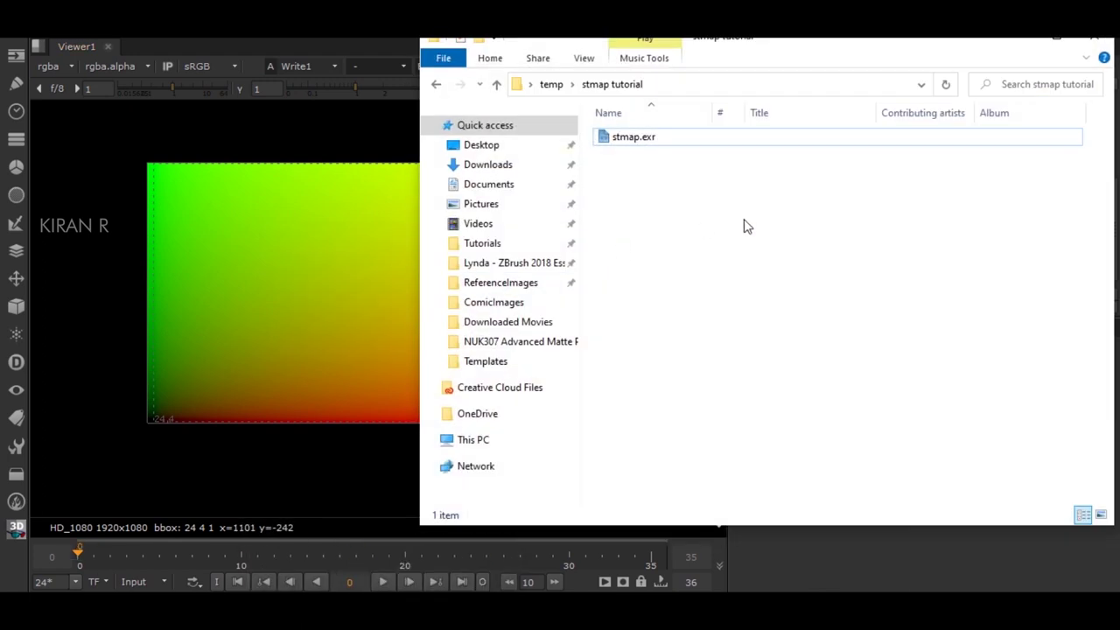
# Drag stmap.exr from Explorer into the node graph as Read2 and place it beside Read1.
pyautogui.click(662, 137)
pyautogui.click(665, 181)
pyautogui.click(633, 140)
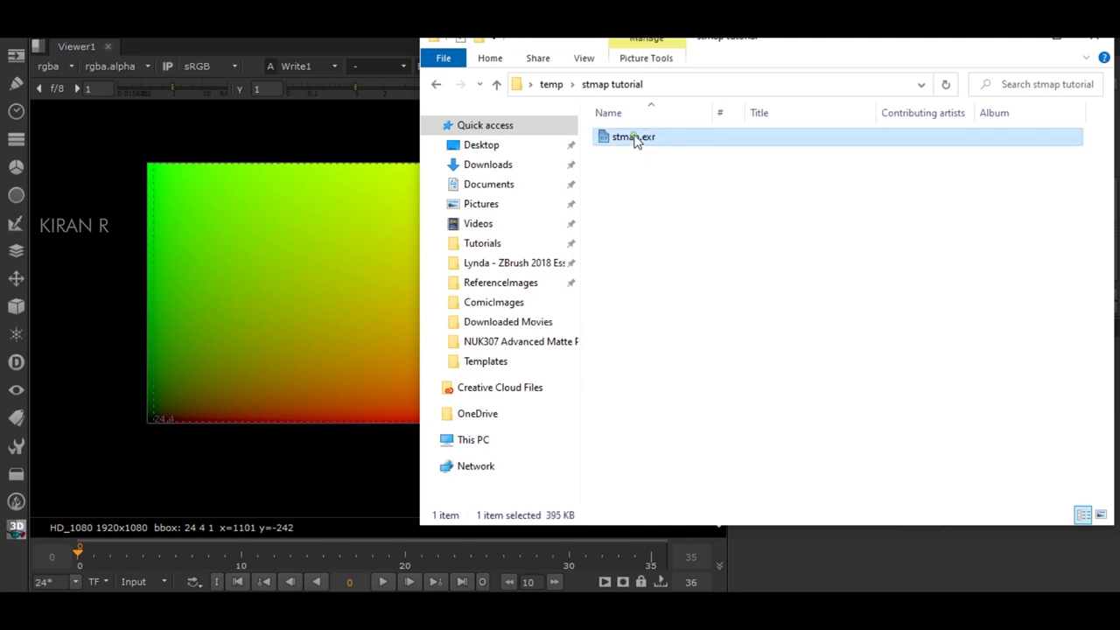
pyautogui.moveTo(633, 140); pyautogui.dragTo(1030, 407)
pyautogui.click(1019, 40)
pyautogui.moveTo(1030, 407); pyautogui.dragTo(849, 507, button='middle')
pyautogui.moveTo(851, 496)
pyautogui.mouseDown()
pyautogui.moveTo(893, 466)
pyautogui.moveTo(868, 503)
pyautogui.mouseUp()
# Move Read1 higher, add a Dot on its pipe, and tidy Read1 and Read2.
pyautogui.moveTo(790, 457); pyautogui.dragTo(959, 391)
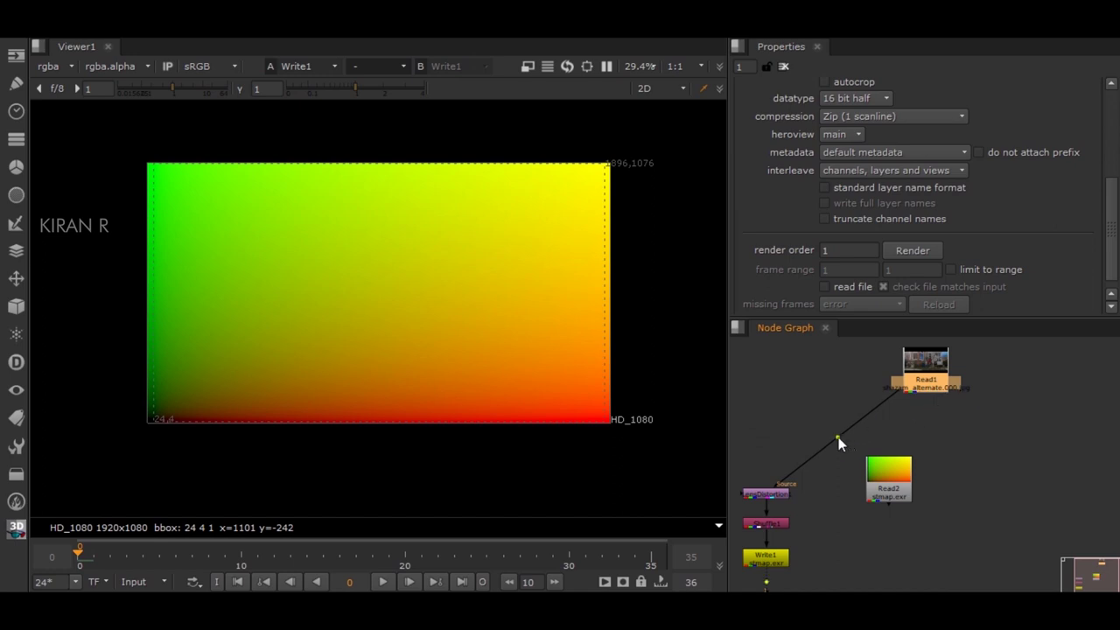
pyautogui.keyDown('ctrl'); pyautogui.moveTo(838, 437); pyautogui.dragTo(1073, 421); pyautogui.keyUp('ctrl')
pyautogui.moveTo(929, 391); pyautogui.dragTo(921, 407)
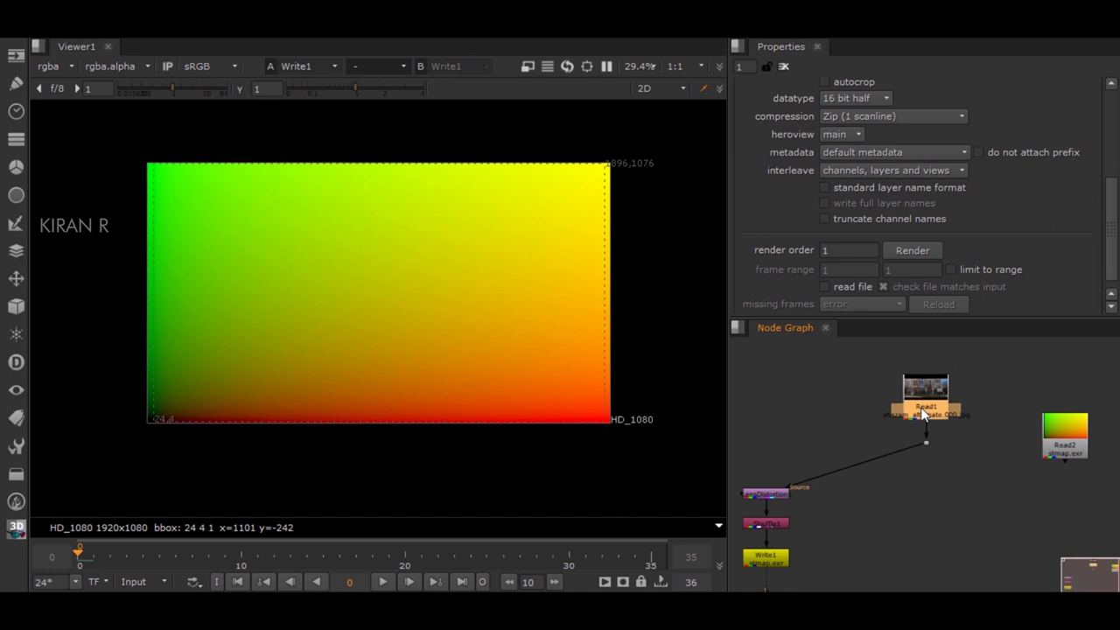
pyautogui.moveTo(948, 418); pyautogui.dragTo(925, 458, button='middle')
pyautogui.moveTo(910, 424)
pyautogui.mouseDown()
pyautogui.moveTo(908, 435)
pyautogui.moveTo(914, 406)
pyautogui.mouseUp()
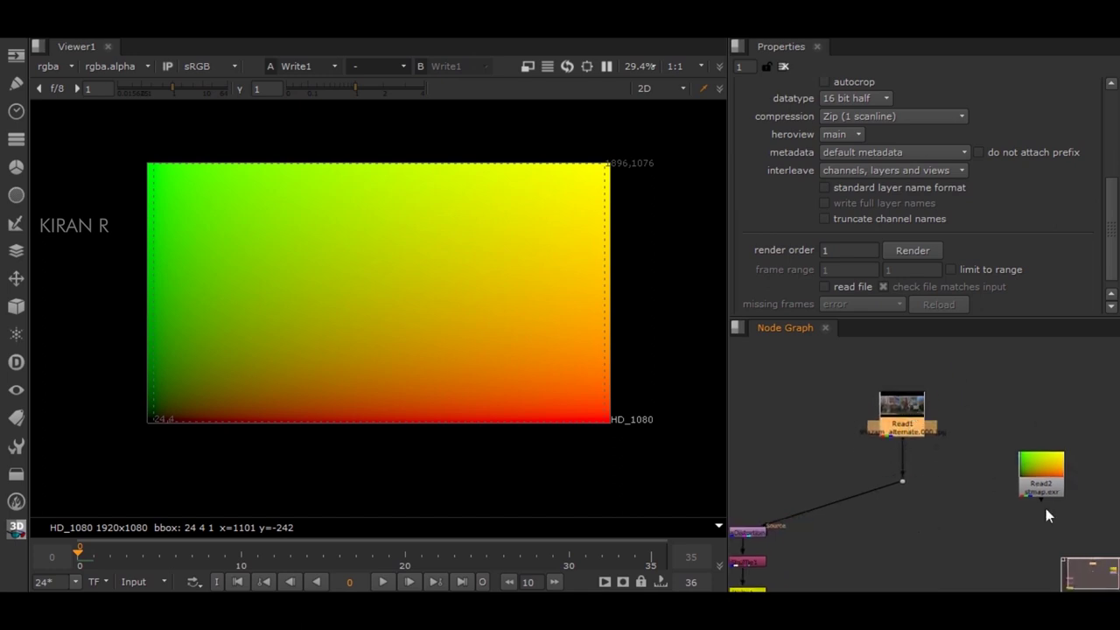
pyautogui.moveTo(1043, 477); pyautogui.dragTo(1049, 481)
pyautogui.click(973, 510)
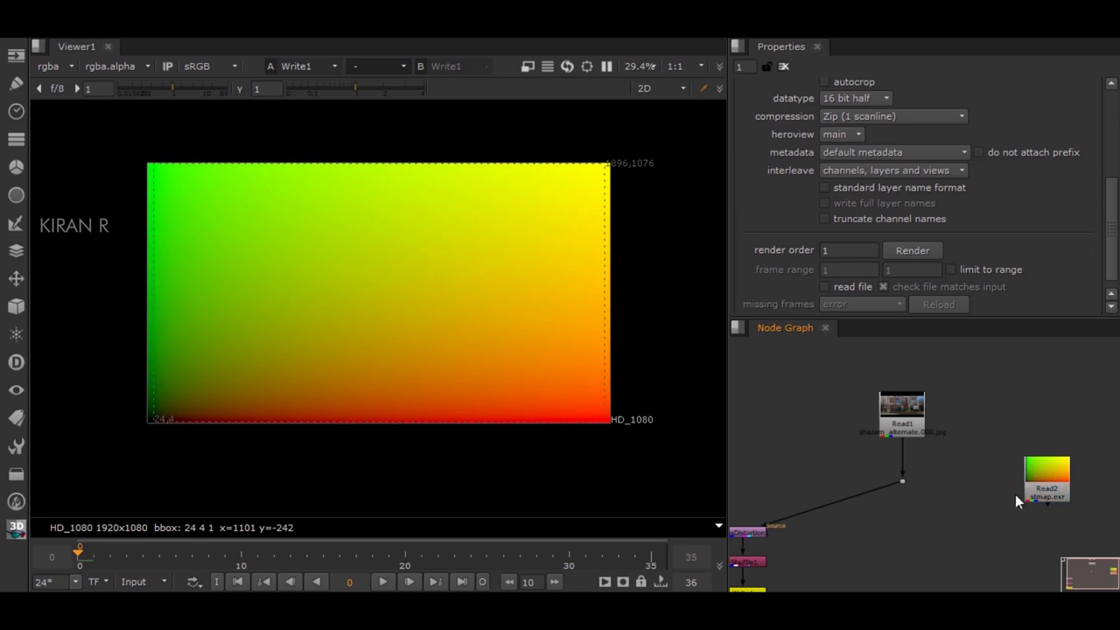
# Create an STMap node wired to the plate's Dot and position it below the plate.
pyautogui.press('Tab')
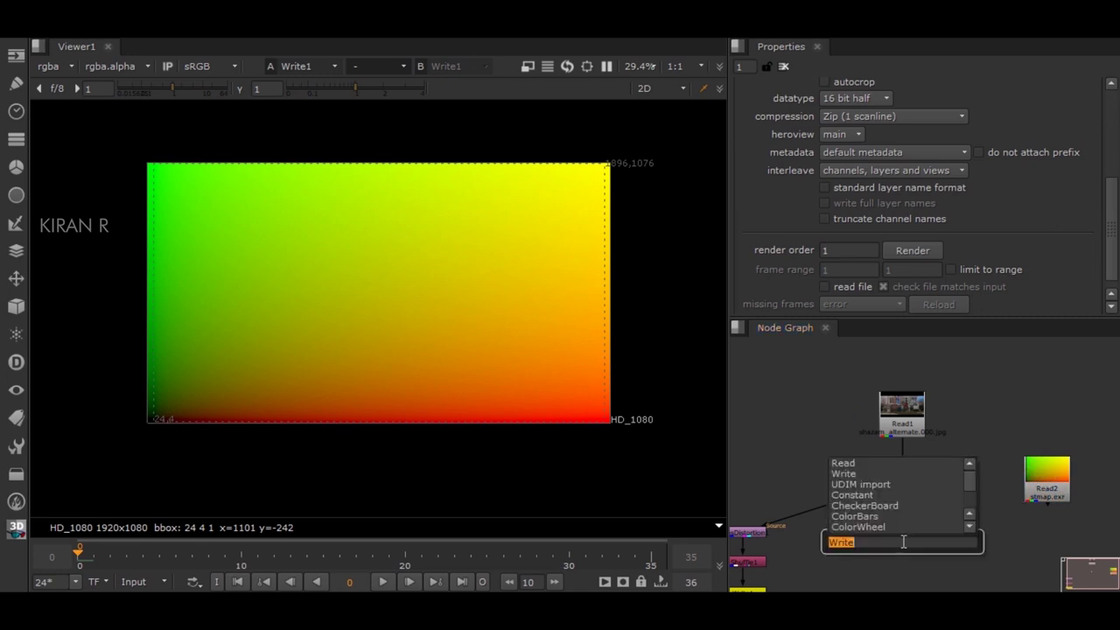
pyautogui.write('st')
pyautogui.press('Down')
pyautogui.press('Down')
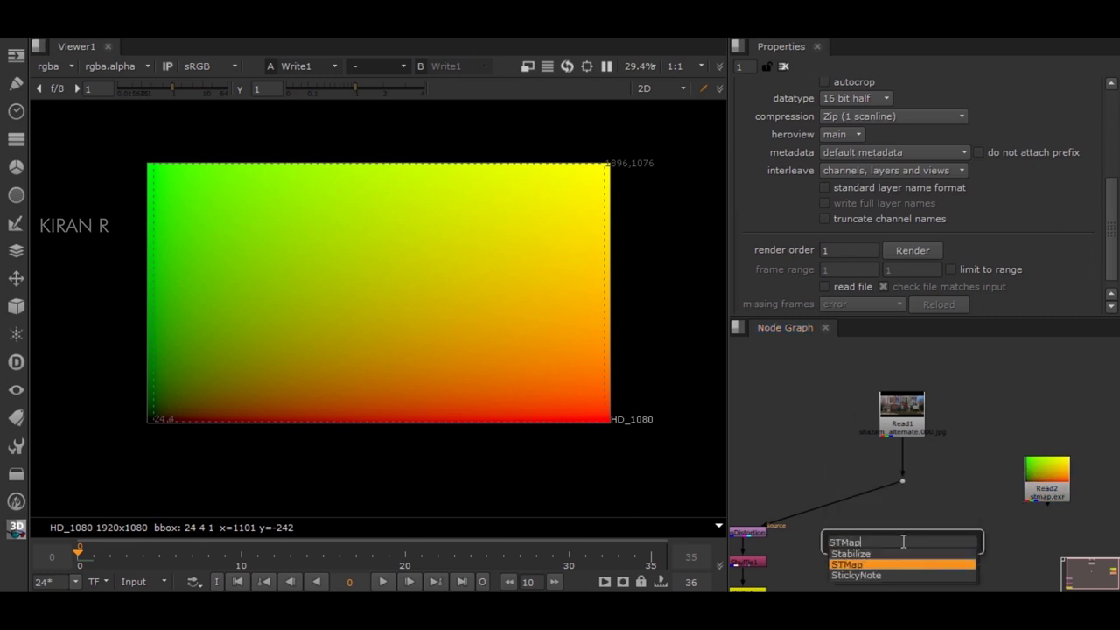
pyautogui.press('Return')
pyautogui.moveTo(901, 528); pyautogui.dragTo(908, 481)
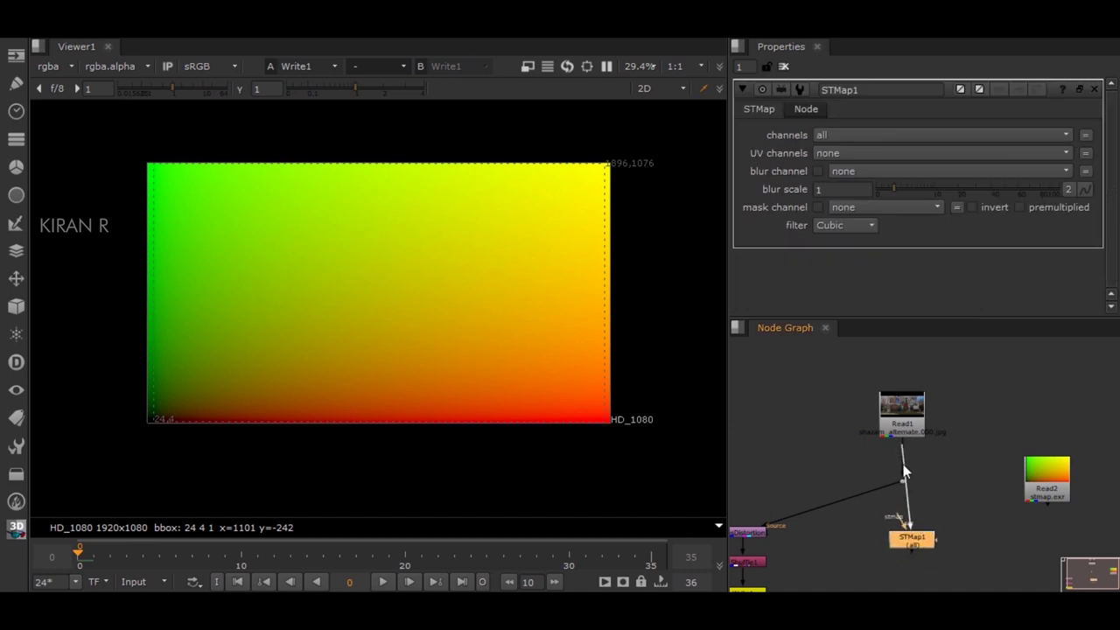
pyautogui.click(917, 538)
pyautogui.moveTo(916, 538); pyautogui.dragTo(1039, 487)
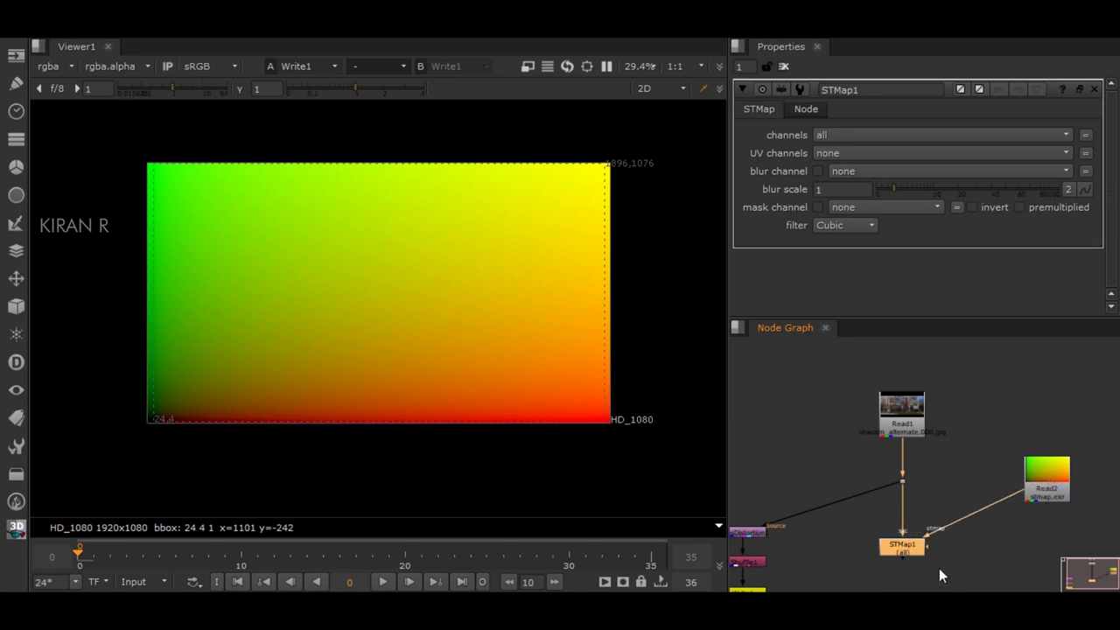
pyautogui.click(986, 569)
pyautogui.click(898, 549)
# Set STMap1's UV channels to rgba and connect Viewer1 to STMap1 instead of Write1.
pyautogui.click(834, 152)
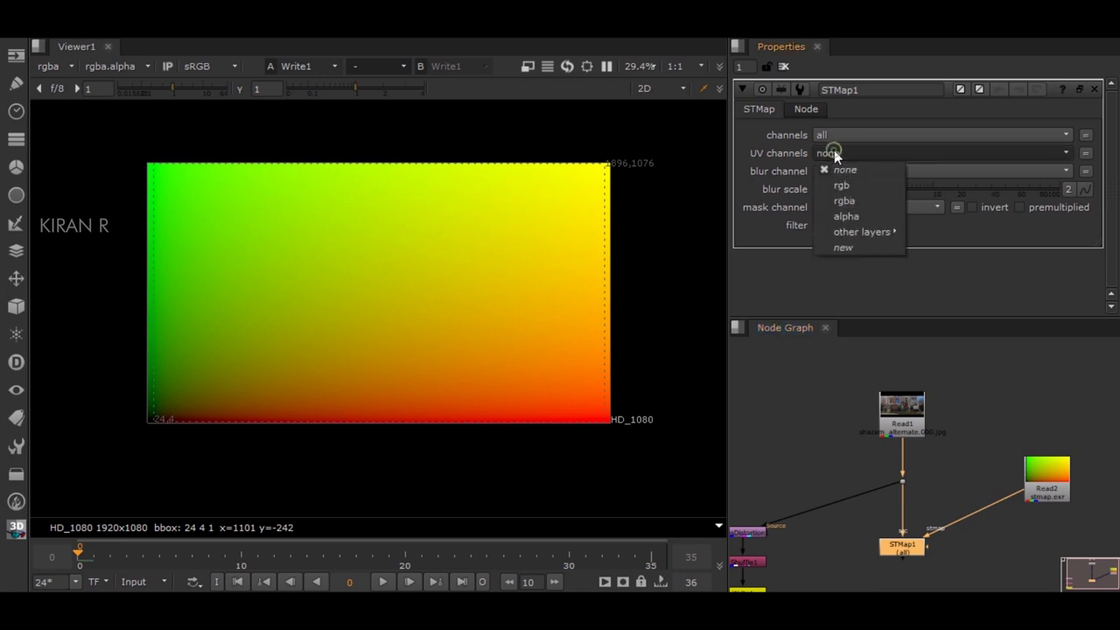
pyautogui.click(844, 200)
pyautogui.scroll(-3, 988, 428)
pyautogui.moveTo(852, 551); pyautogui.dragTo(864, 505, button='middle')
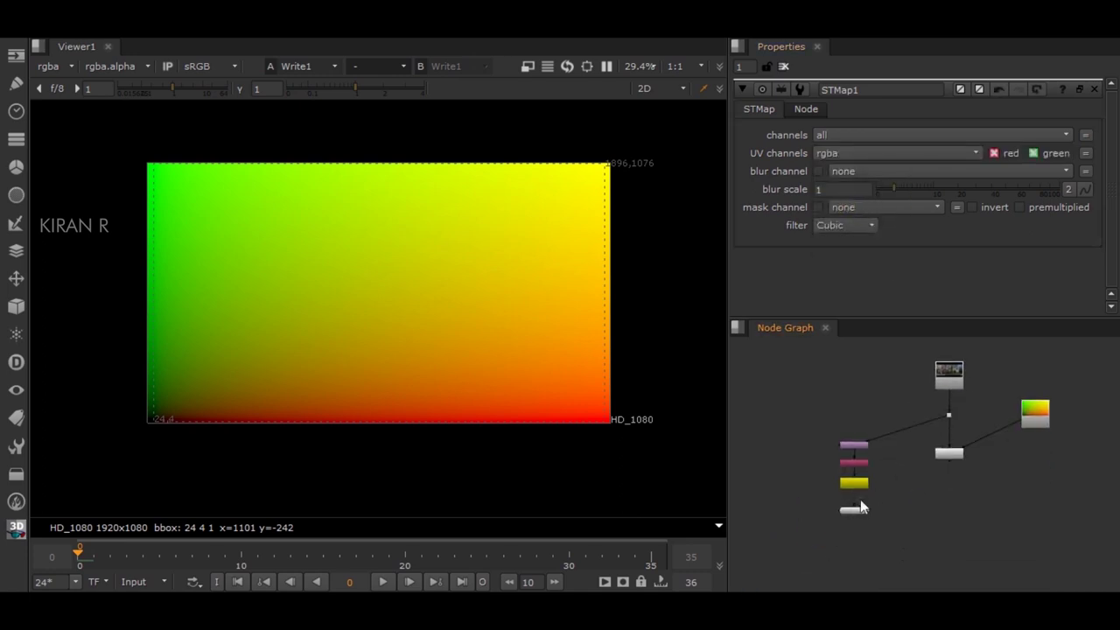
pyautogui.moveTo(855, 511); pyautogui.dragTo(949, 533)
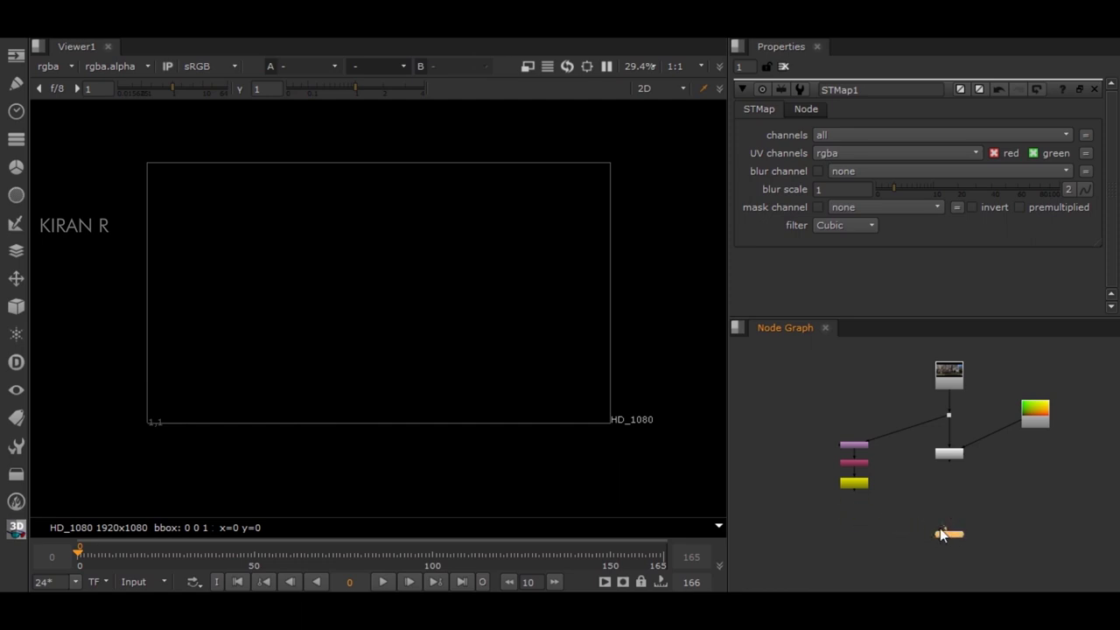
pyautogui.moveTo(949, 527); pyautogui.dragTo(950, 453)
# Display STMap1's warped house plate in the Viewer and zoom in and out to check its edges.
pyautogui.click(1057, 533)
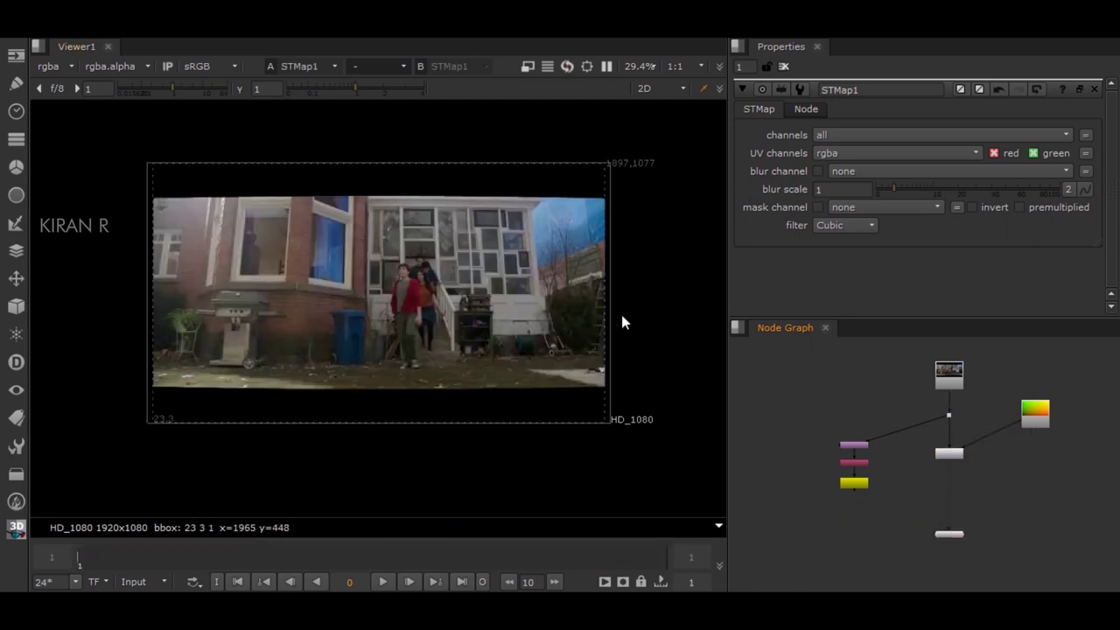
pyautogui.scroll(4, 613, 319)
pyautogui.scroll(-2, 479, 298)
pyautogui.scroll(5, 552, 283)
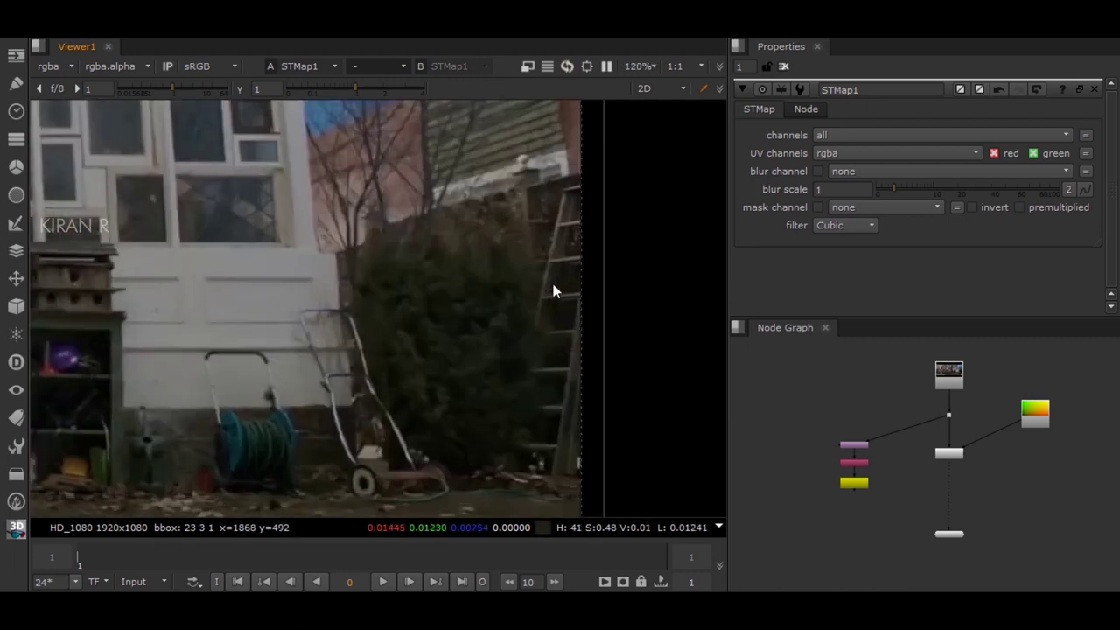
pyautogui.click(953, 455)
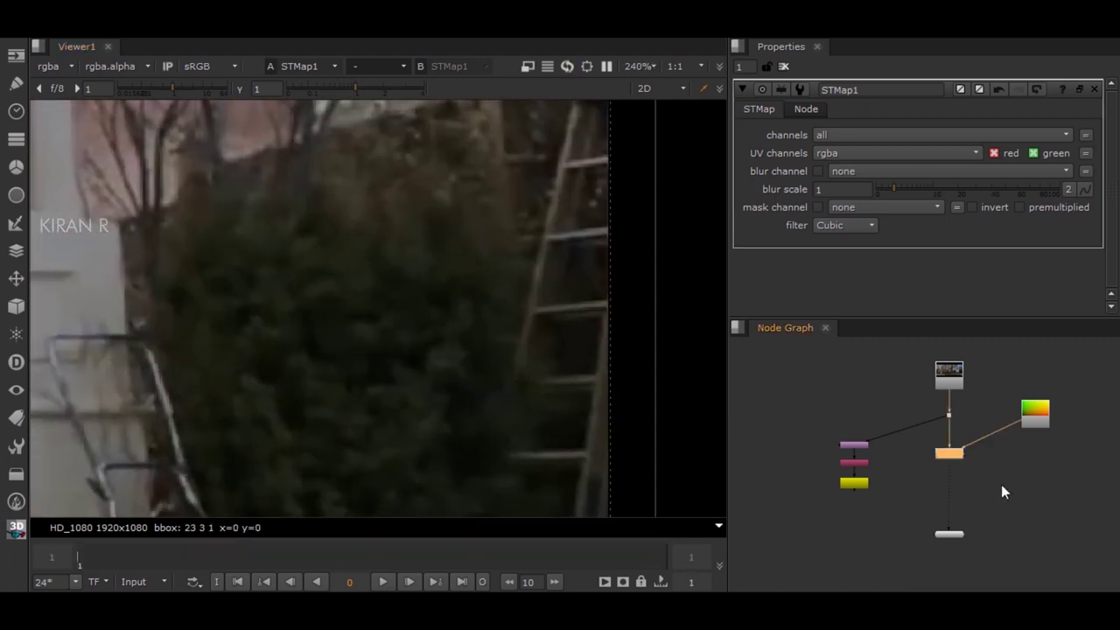
pyautogui.scroll(-6, 423, 311)
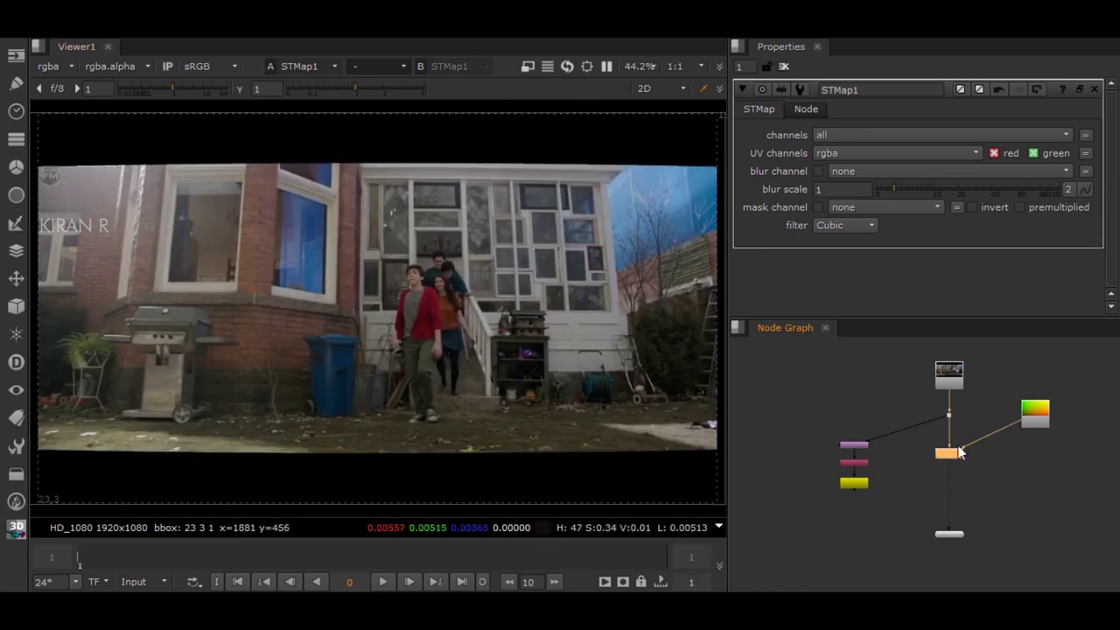
pyautogui.scroll(5, 875, 444)
# Switch LensDistortion1's Output Type from Displacement to Image.
pyautogui.doubleClick(879, 441)
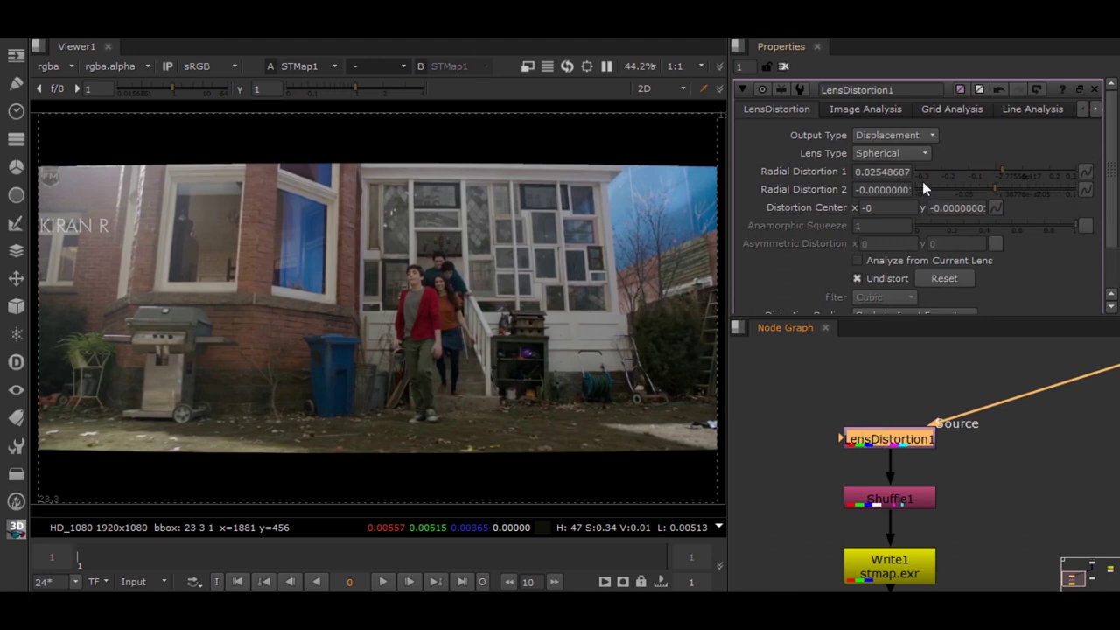
pyautogui.click(894, 138)
pyautogui.click(887, 118)
pyautogui.scroll(-5, 946, 472)
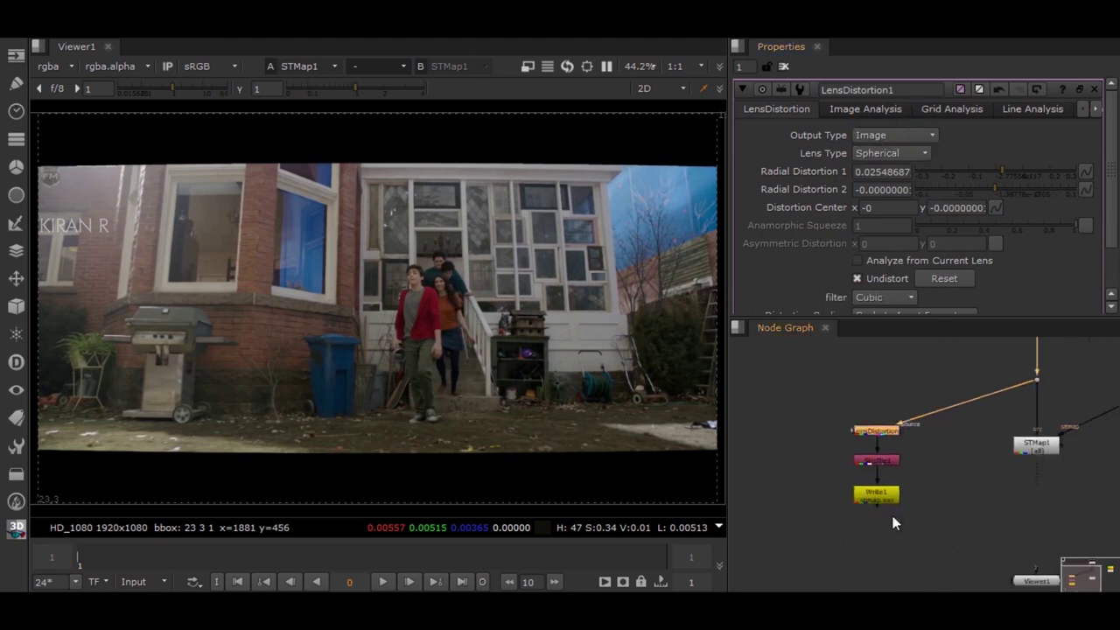
pyautogui.moveTo(894, 523); pyautogui.dragTo(806, 472, button='middle')
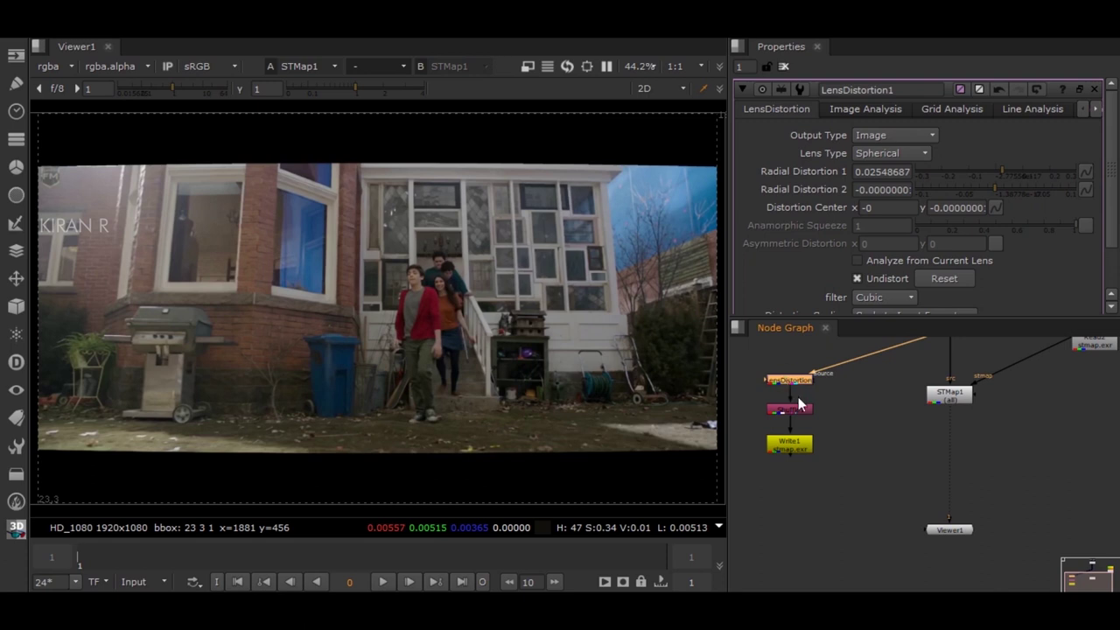
# Toggle the Viewer between LensDistortion1 and STMap1 to compare them, then fit the image to the view.
pyautogui.press('1')
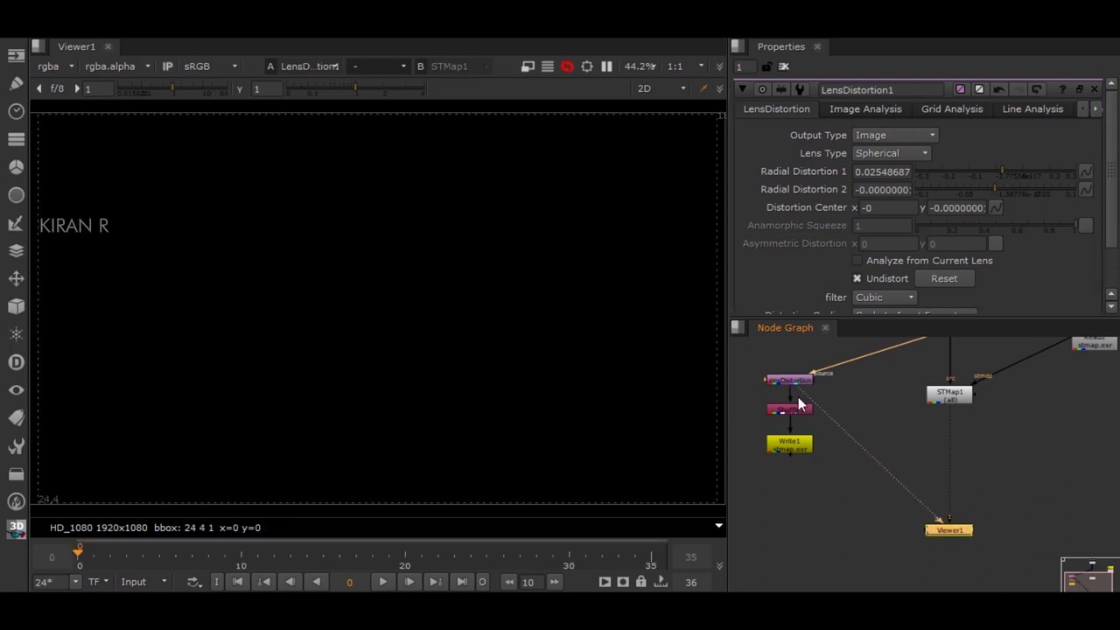
pyautogui.scroll(8, 624, 364)
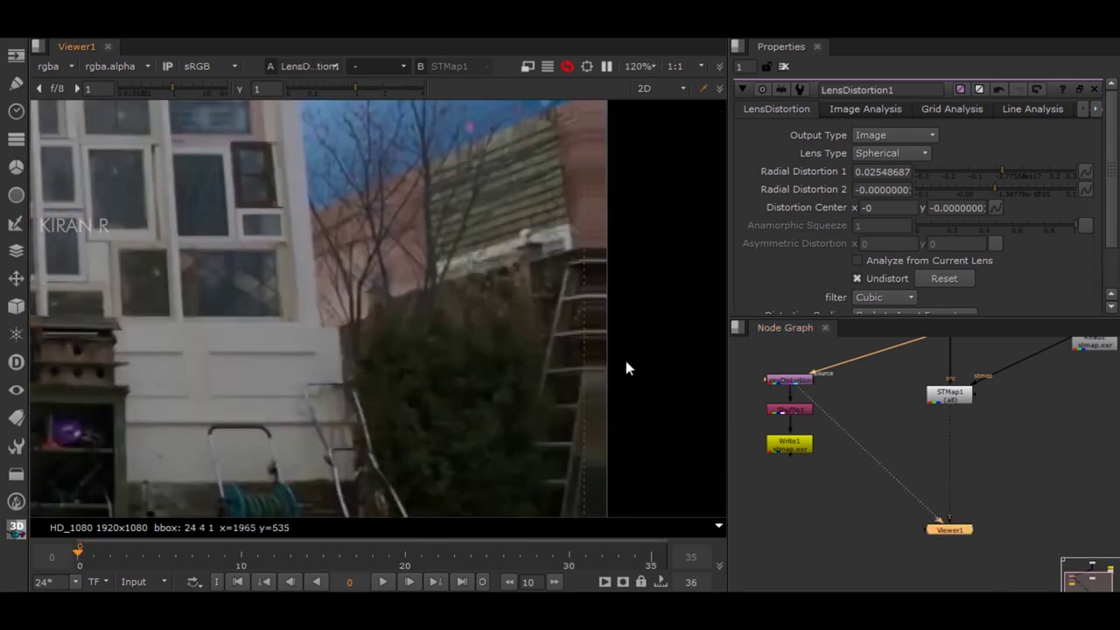
pyautogui.press('2')
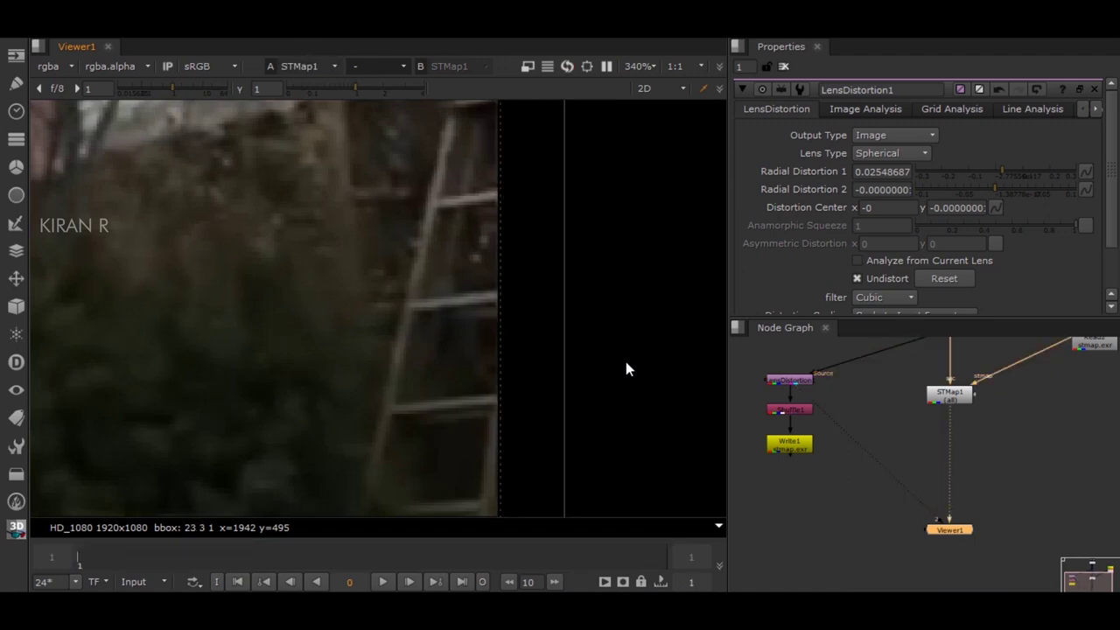
pyautogui.scroll(-8, 625, 362)
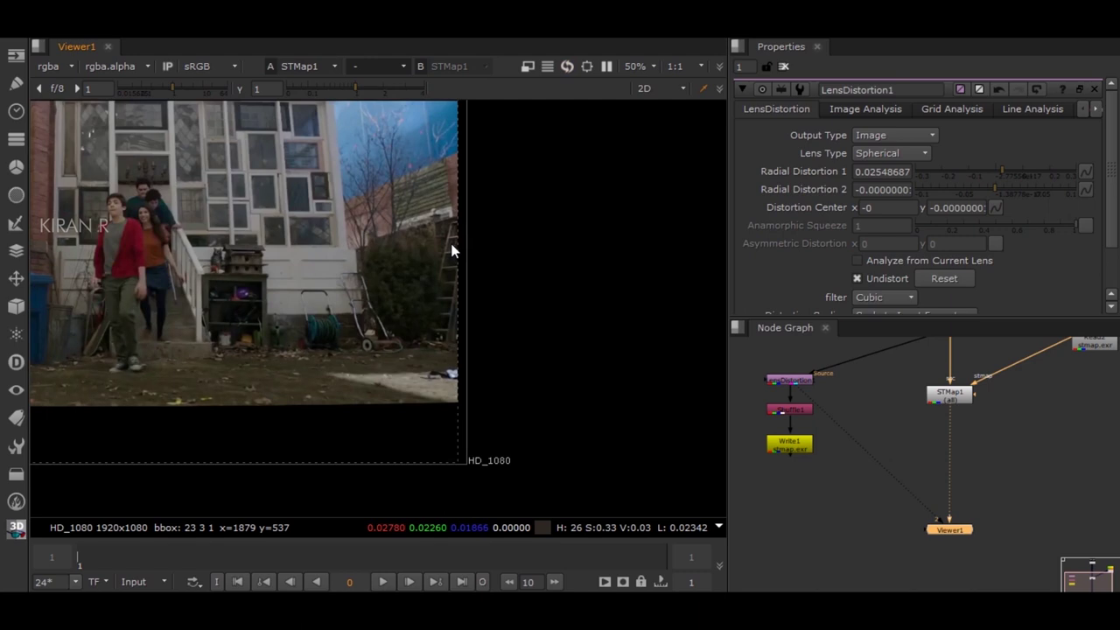
pyautogui.press('1')
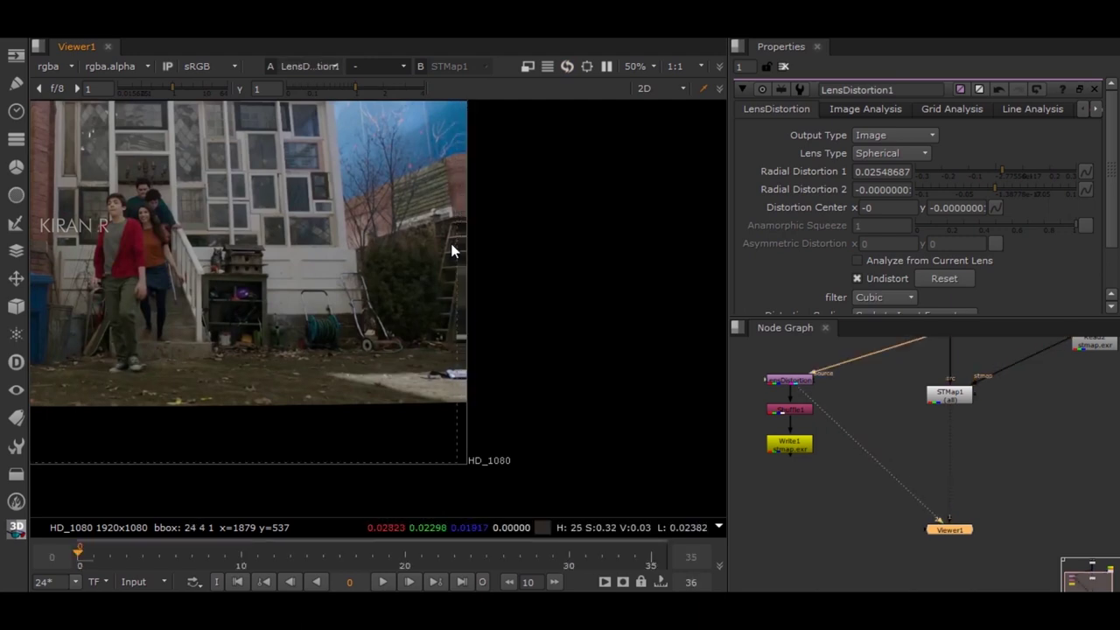
pyautogui.press('2')
pyautogui.scroll(-2, 955, 446)
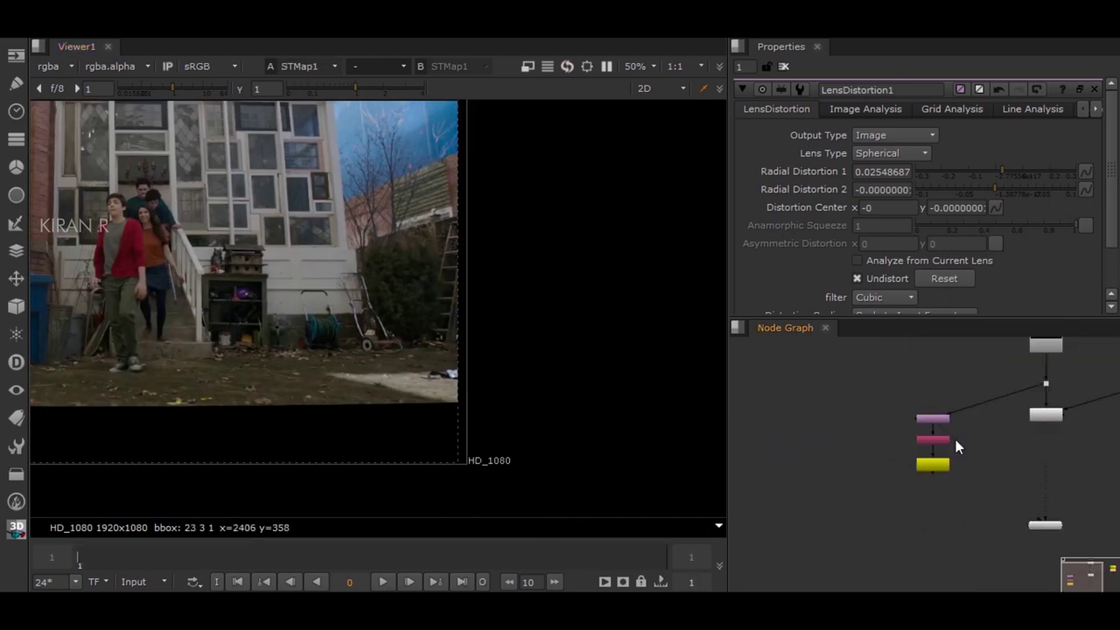
pyautogui.press('f')
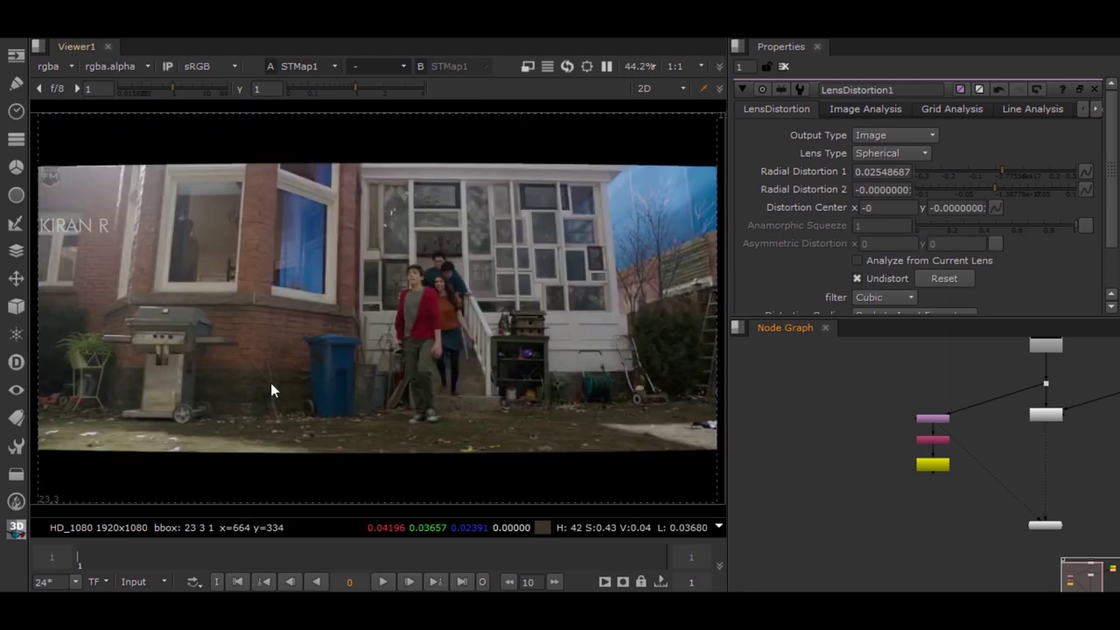